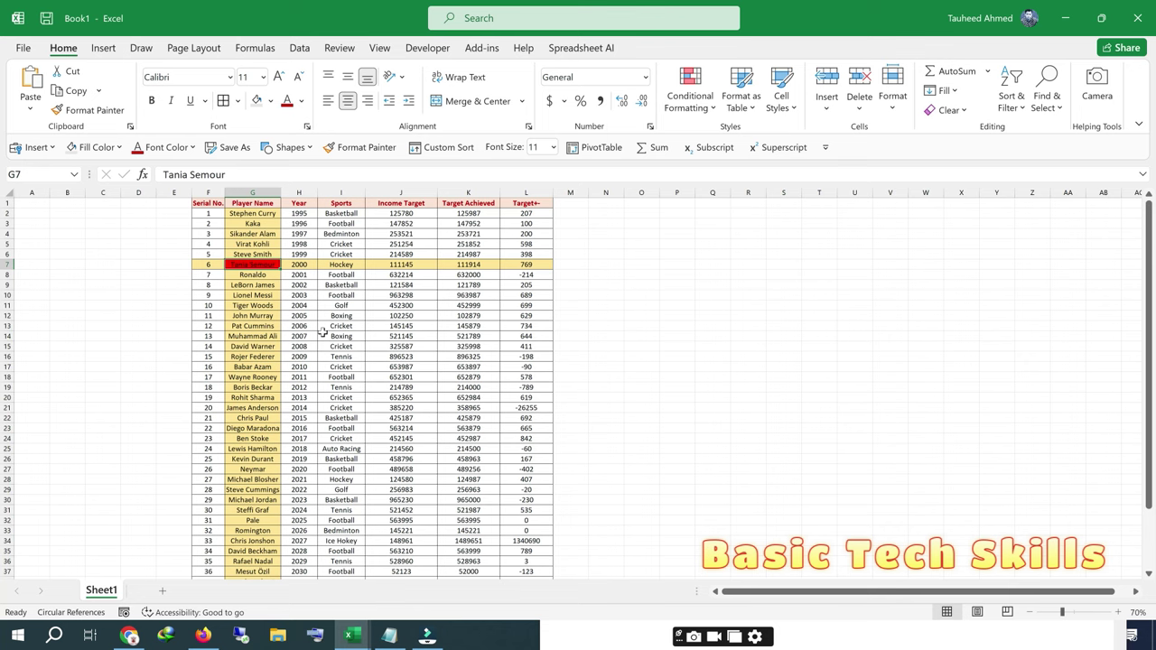
# Move the active cell around the player table so the row and column highlight follows it.
pyautogui.press('Right')
pyautogui.press('Down')
pyautogui.press('Down')
pyautogui.press('Down')
pyautogui.press('Down')
pyautogui.press('Down')
pyautogui.press('Down')
pyautogui.press('Down')
pyautogui.press('Down')
pyautogui.press('Down')
pyautogui.press('Down')
pyautogui.press('Right')
pyautogui.press('Right')
pyautogui.press('Left')
pyautogui.press('Left')
pyautogui.press('Left')
pyautogui.press('Right')
pyautogui.press('Right')
pyautogui.press('Down')
pyautogui.press('Down')
pyautogui.press('Right')
pyautogui.press('Down')
pyautogui.press('Down')
pyautogui.press('Down')
pyautogui.press('Down')
pyautogui.press('Down')
pyautogui.press('Down')
pyautogui.press('Down')
pyautogui.press('Left')
pyautogui.press('Left')
pyautogui.press('Left')
pyautogui.press('Left')
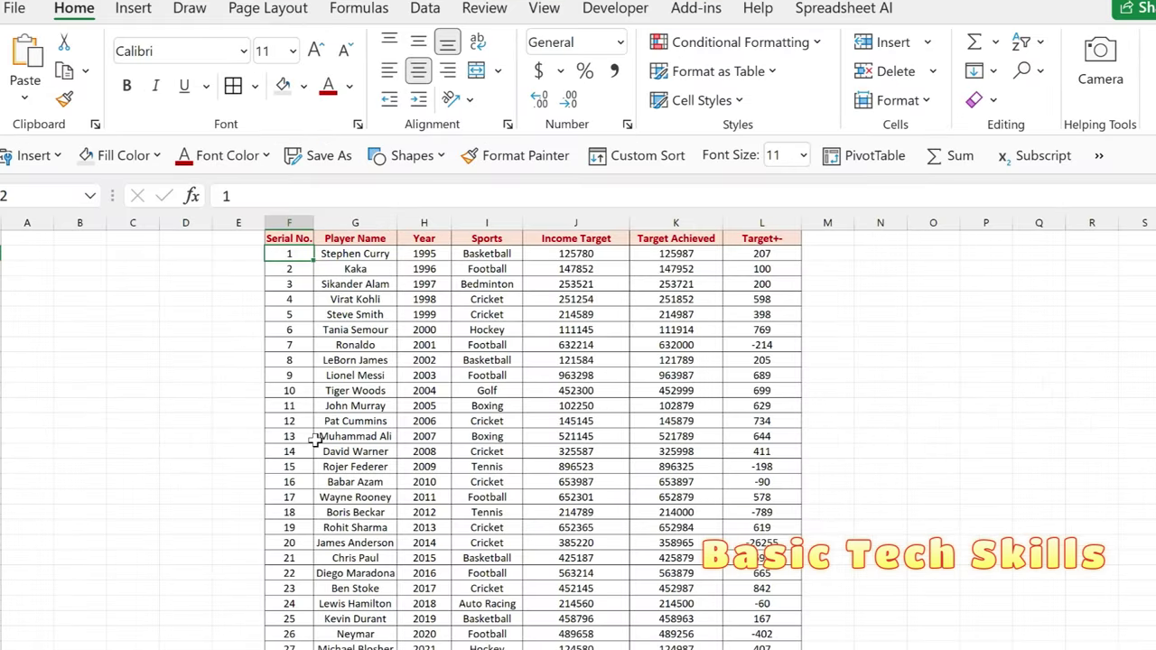
# Select the player table range F1:L43 and open the Conditional Formatting menu.
pyautogui.hotkey('ctrl', 'a')
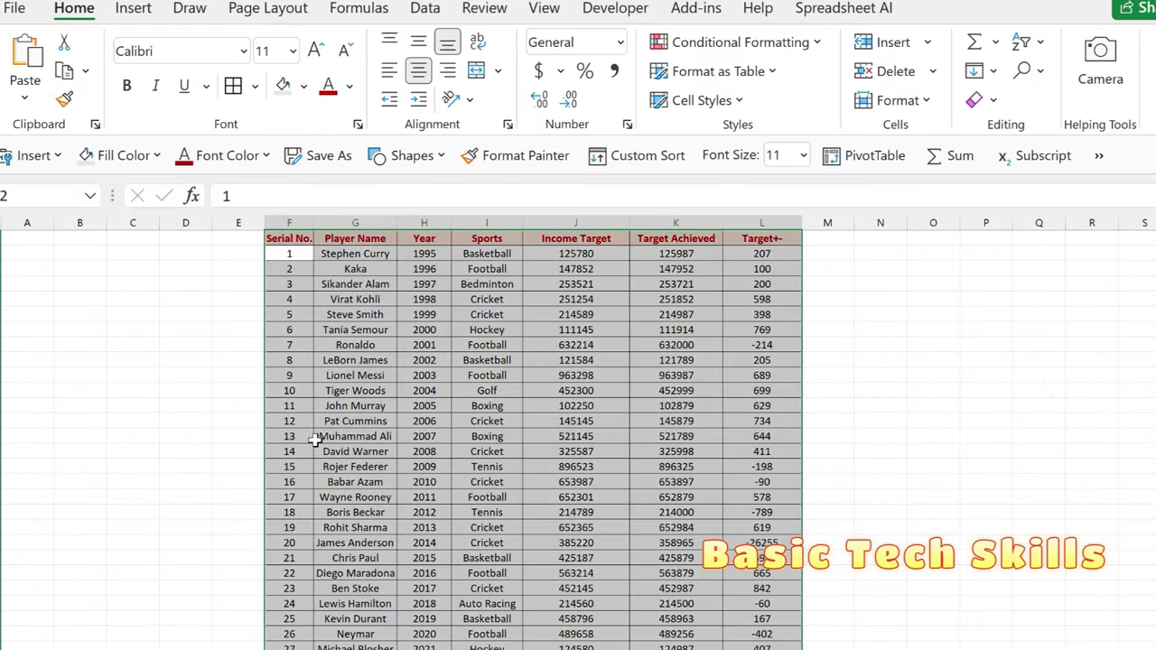
pyautogui.moveTo(281, 238)
pyautogui.mouseDown()
pyautogui.moveTo(758, 229)
pyautogui.moveTo(763, 345)
pyautogui.mouseUp()
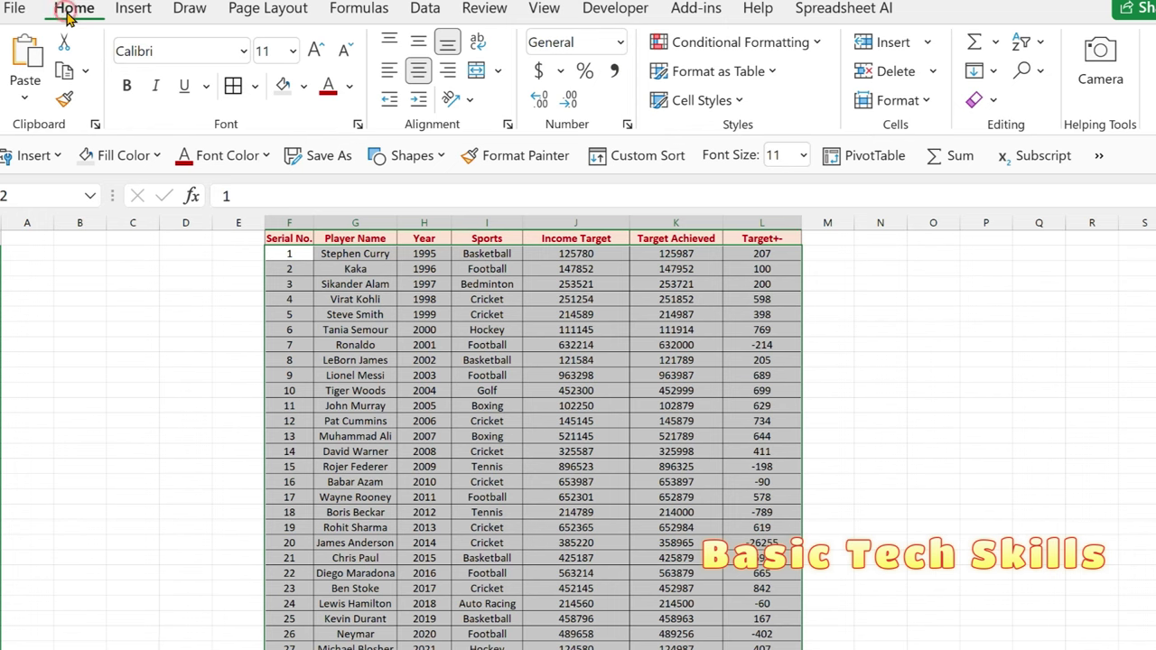
pyautogui.click(820, 43)
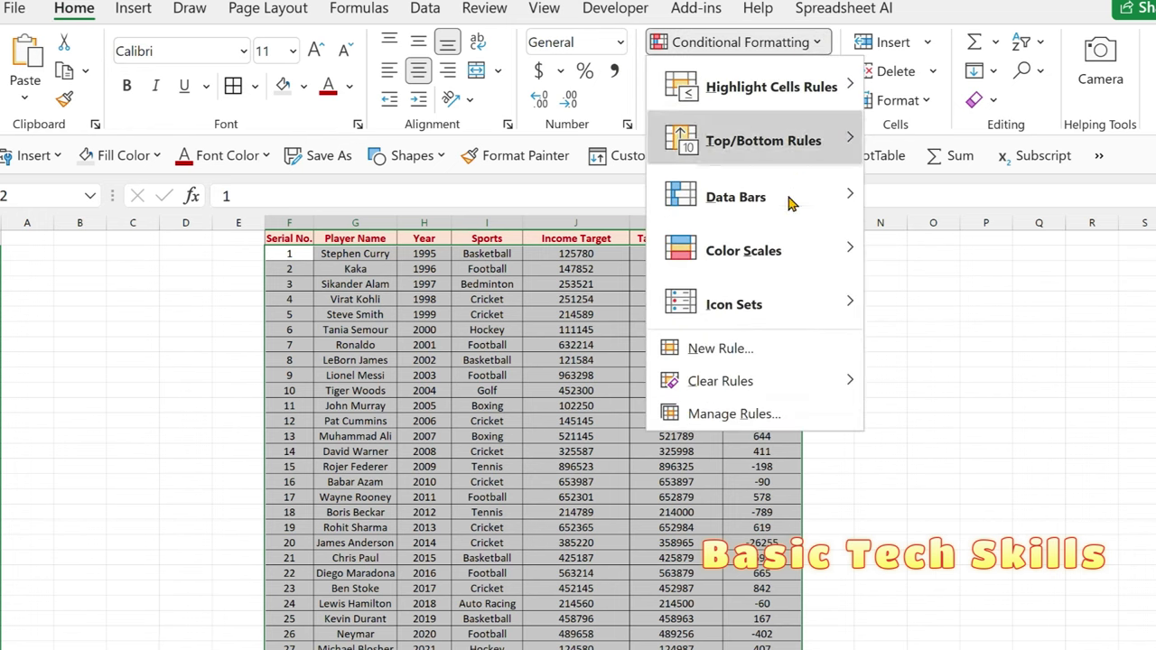
# Start a new formula rule using =or(row()=cell("row"),column()=cell("col")).
pyautogui.click(728, 355)
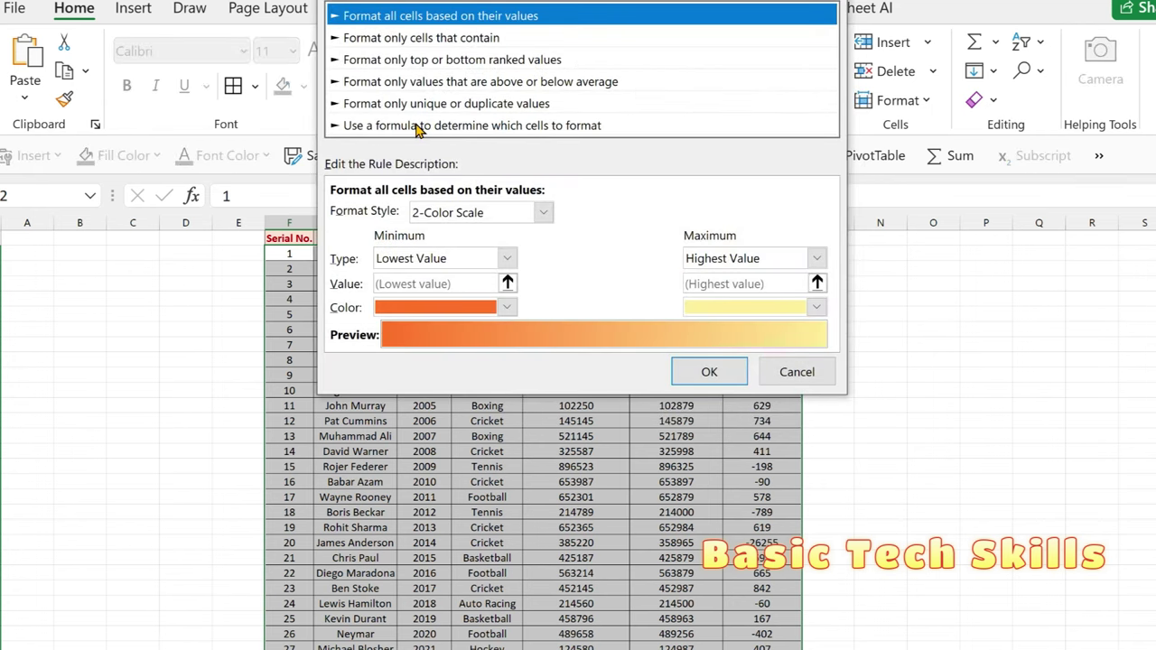
pyautogui.click(419, 127)
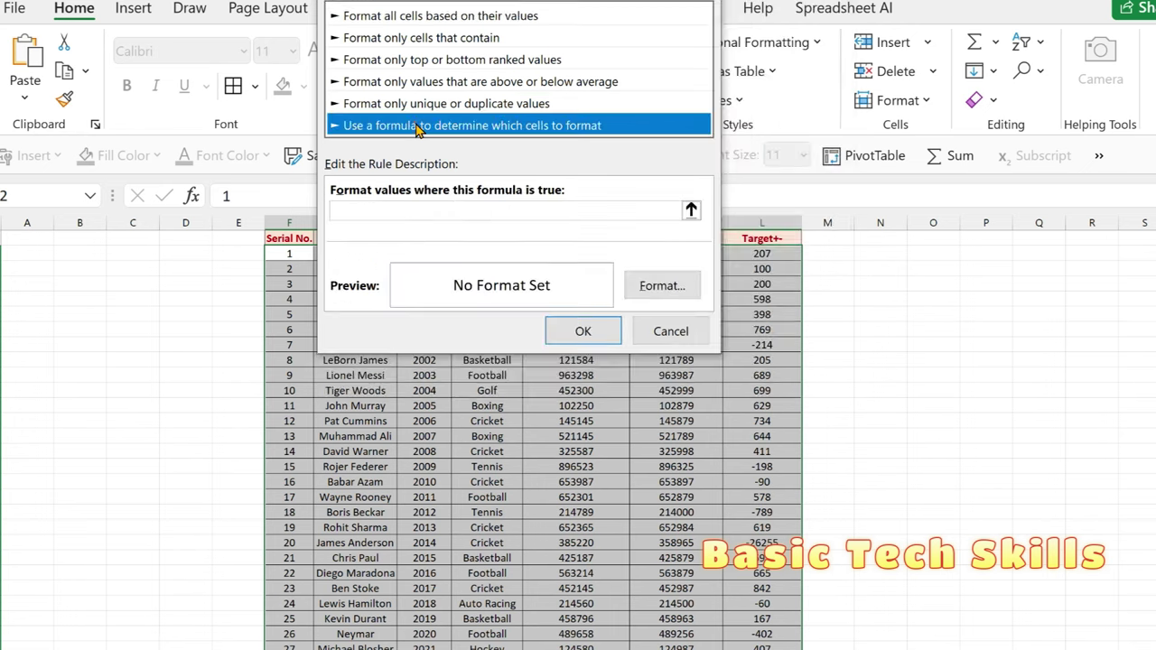
pyautogui.click(352, 210)
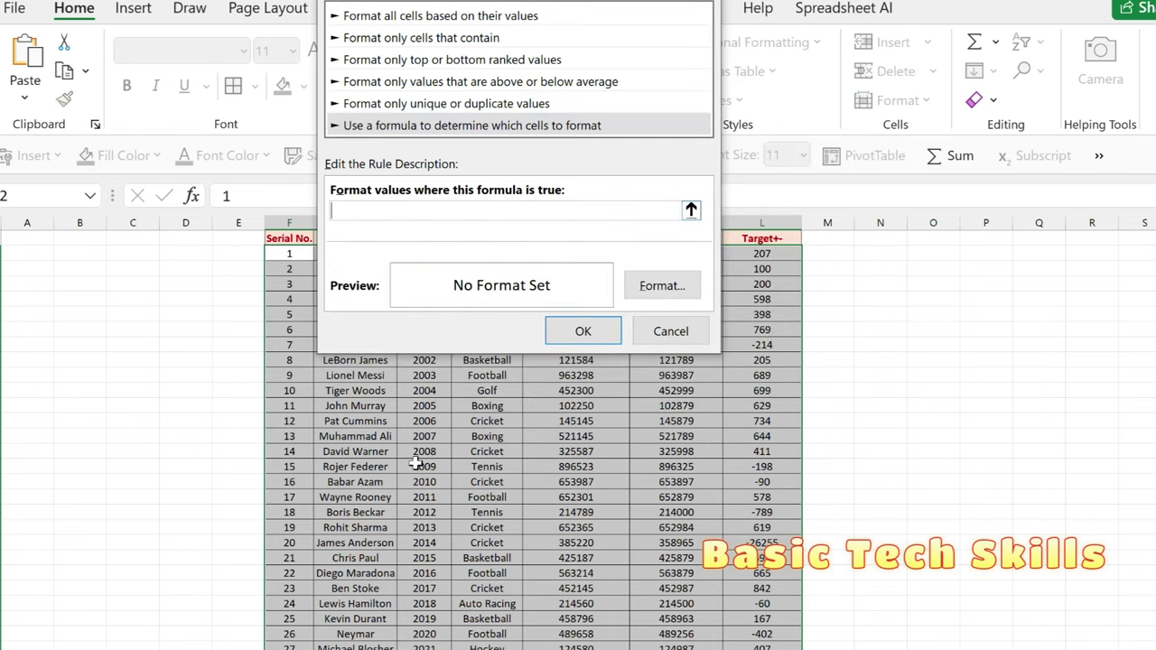
pyautogui.write('=or')
pyautogui.write('(row')
pyautogui.write('()')
pyautogui.write('=cell(')
pyautogui.write('"row")')
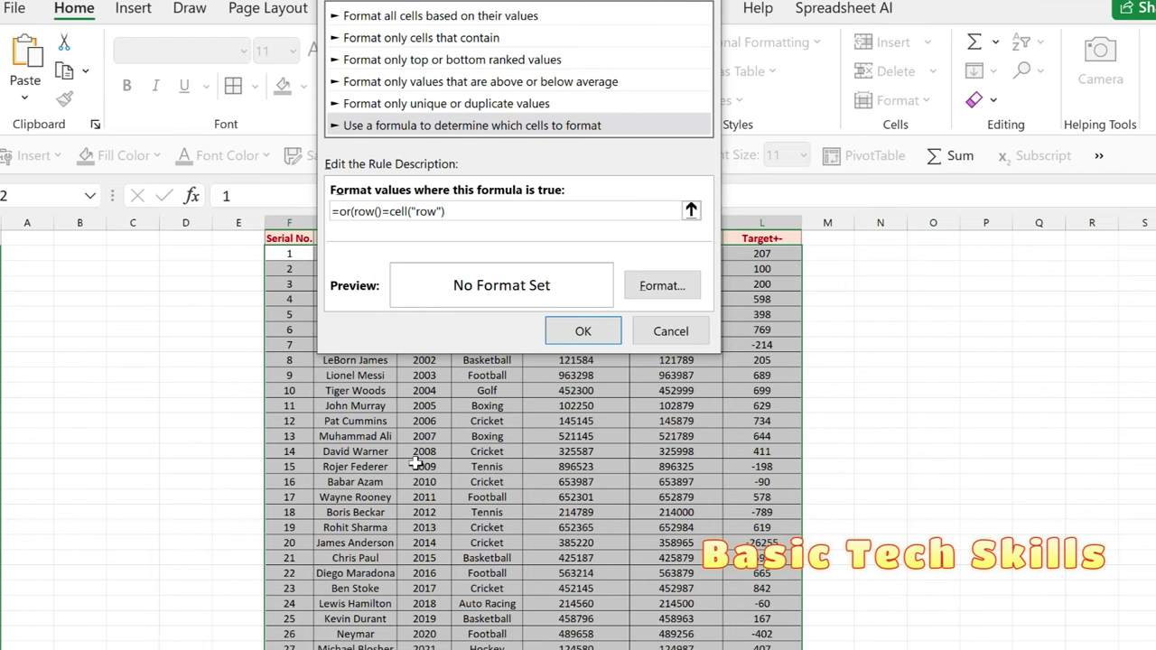
pyautogui.write(',column')
pyautogui.write('()')
pyautogui.write('=')
pyautogui.write('cell')
pyautogui.write('(')
pyautogui.write('"col"')
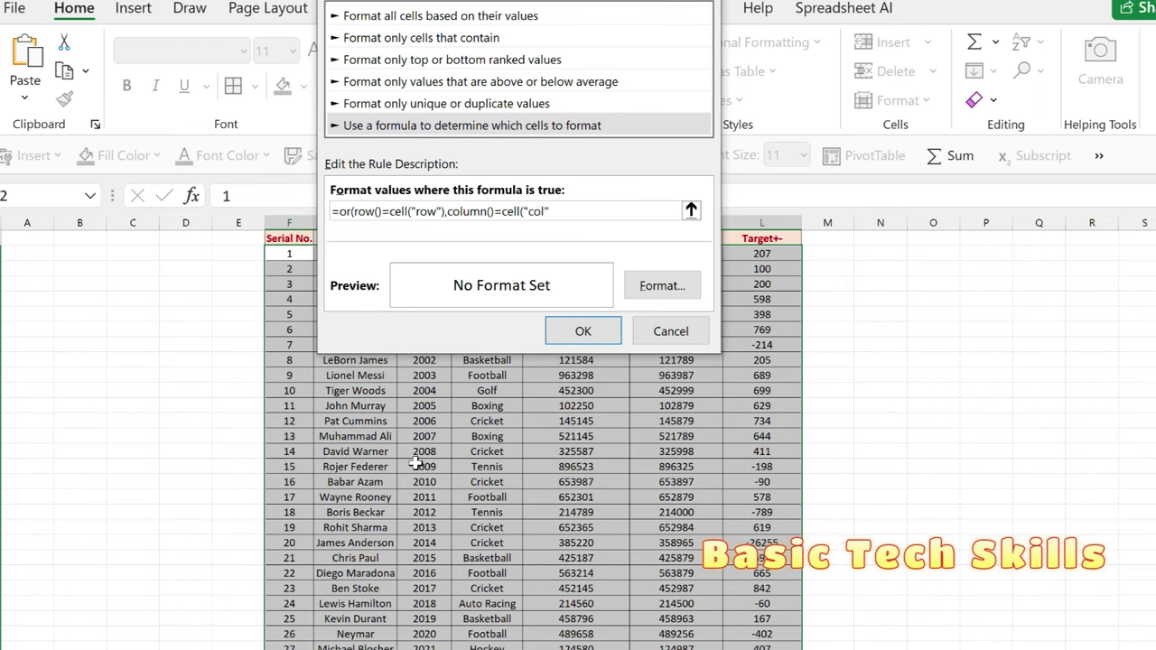
pyautogui.write(')')
pyautogui.write(')')
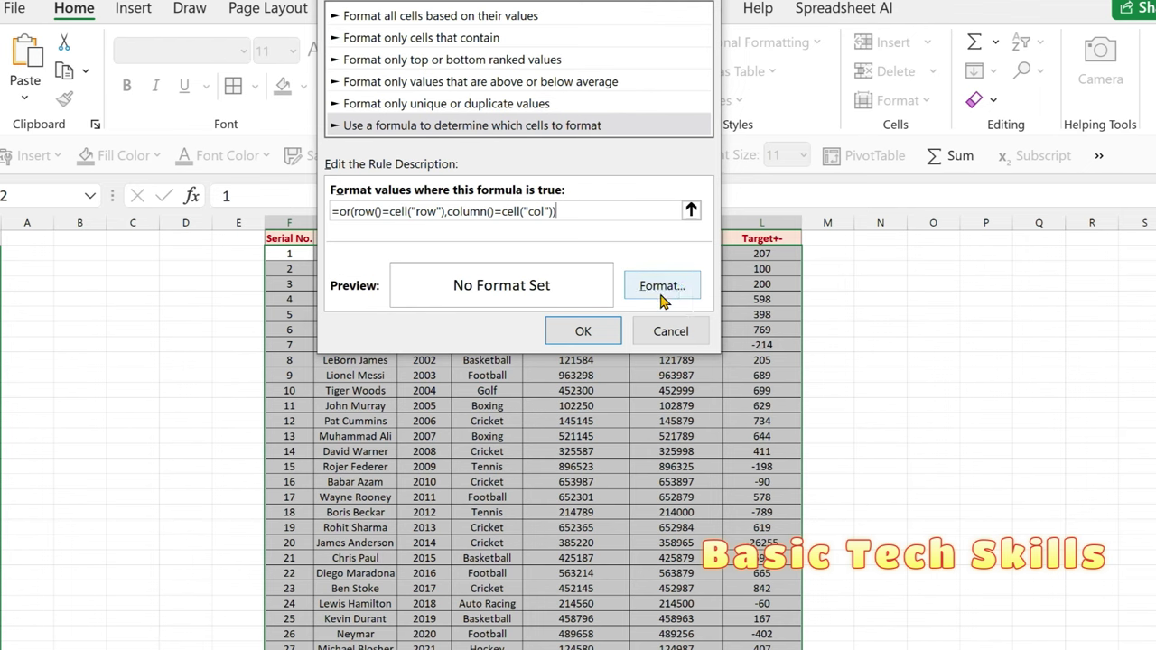
# Format the rule with a diagonal-down gradient fill from yellow to light green and confirm it.
pyautogui.click(660, 288)
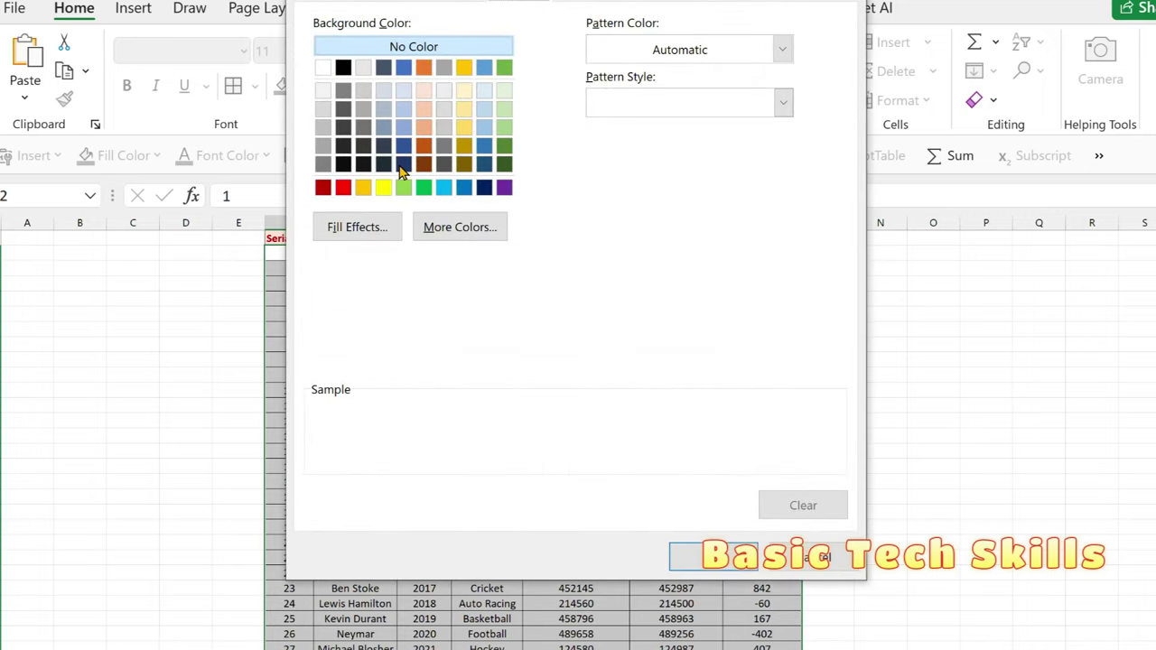
pyautogui.click(355, 228)
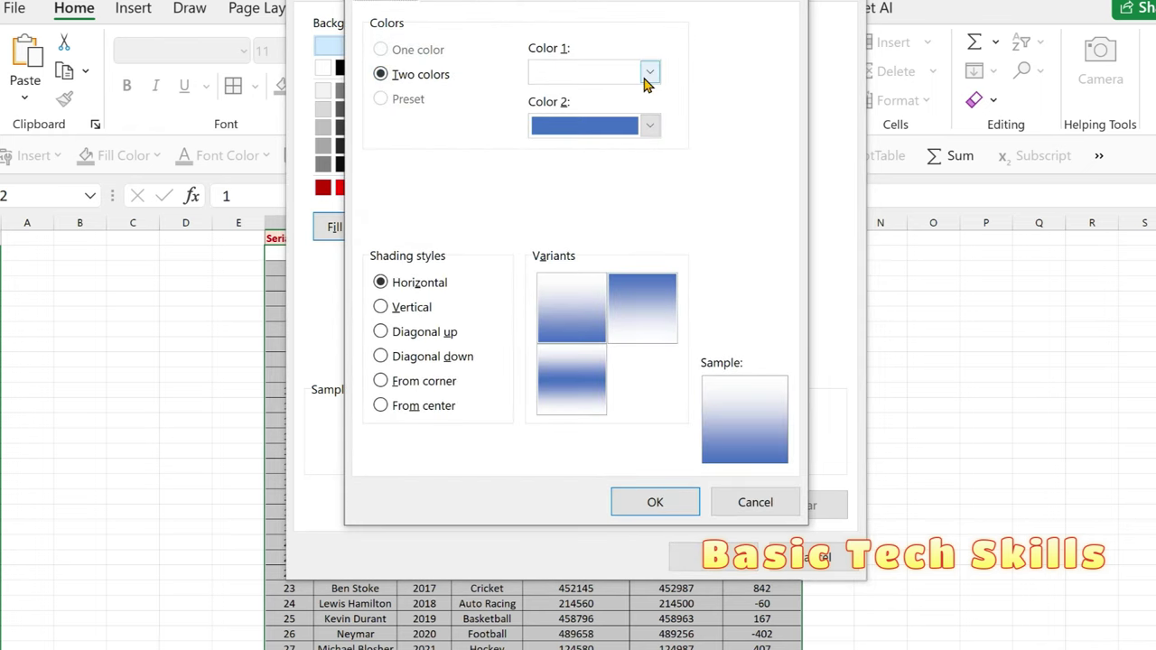
pyautogui.click(650, 73)
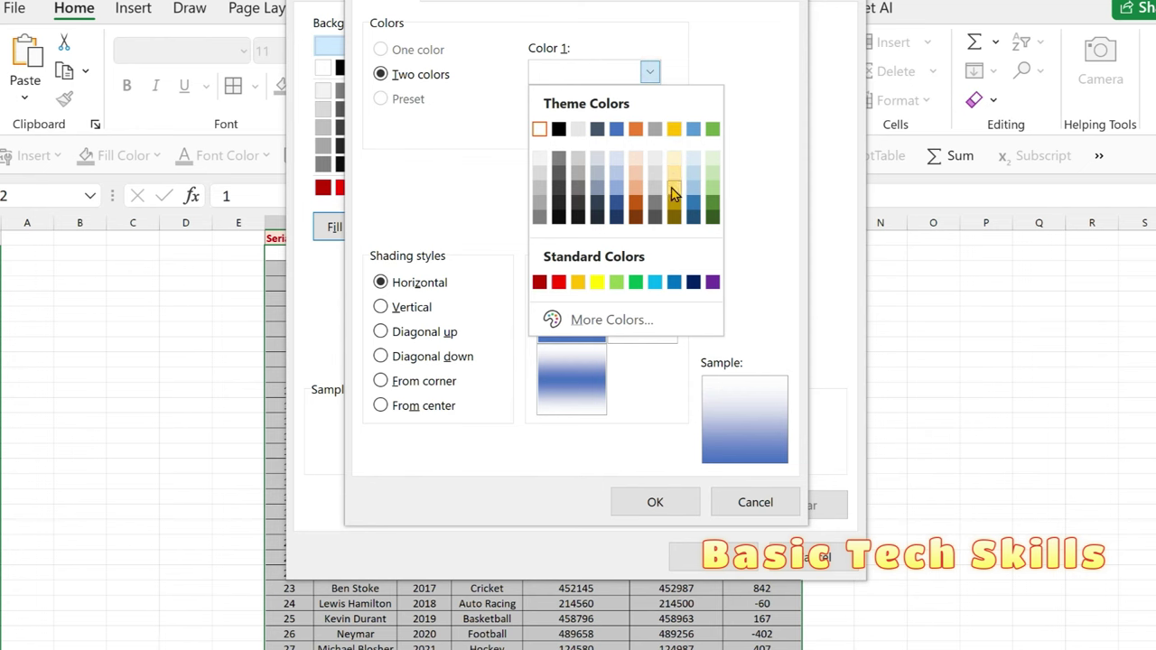
pyautogui.click(595, 281)
pyautogui.click(650, 125)
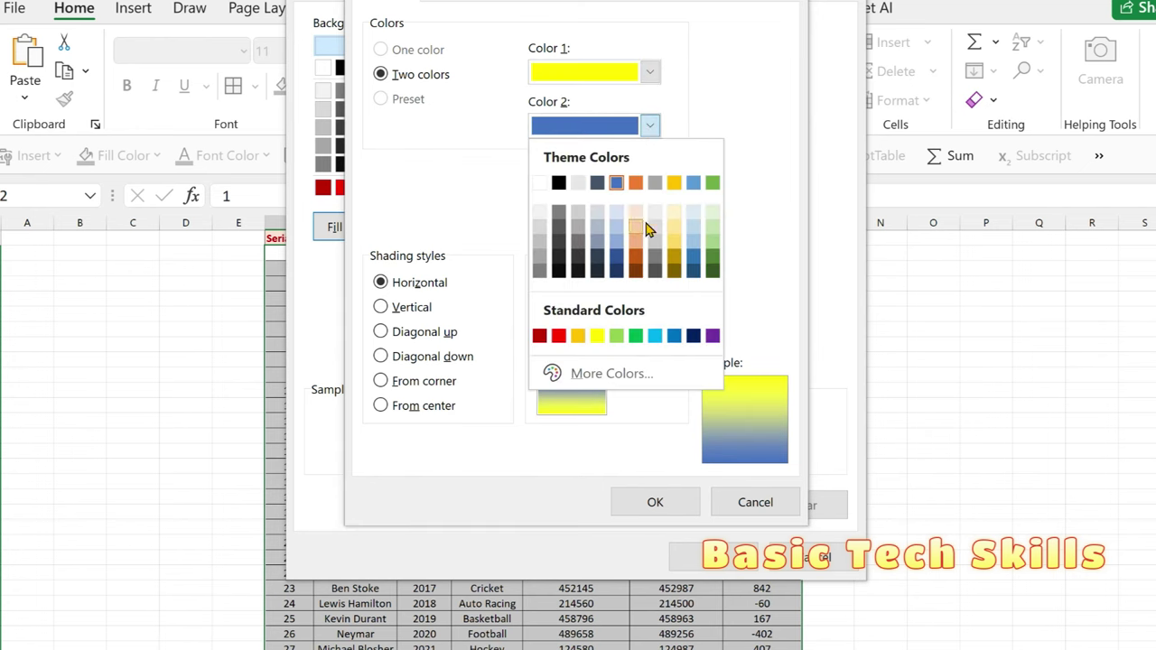
pyautogui.click(714, 213)
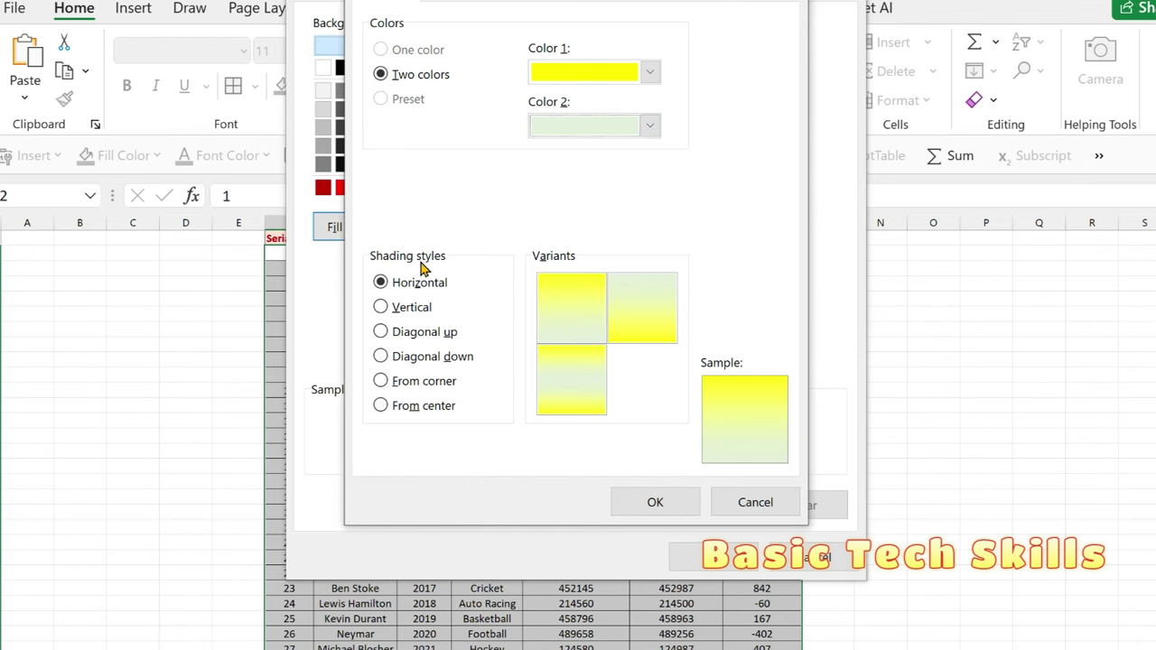
pyautogui.click(382, 331)
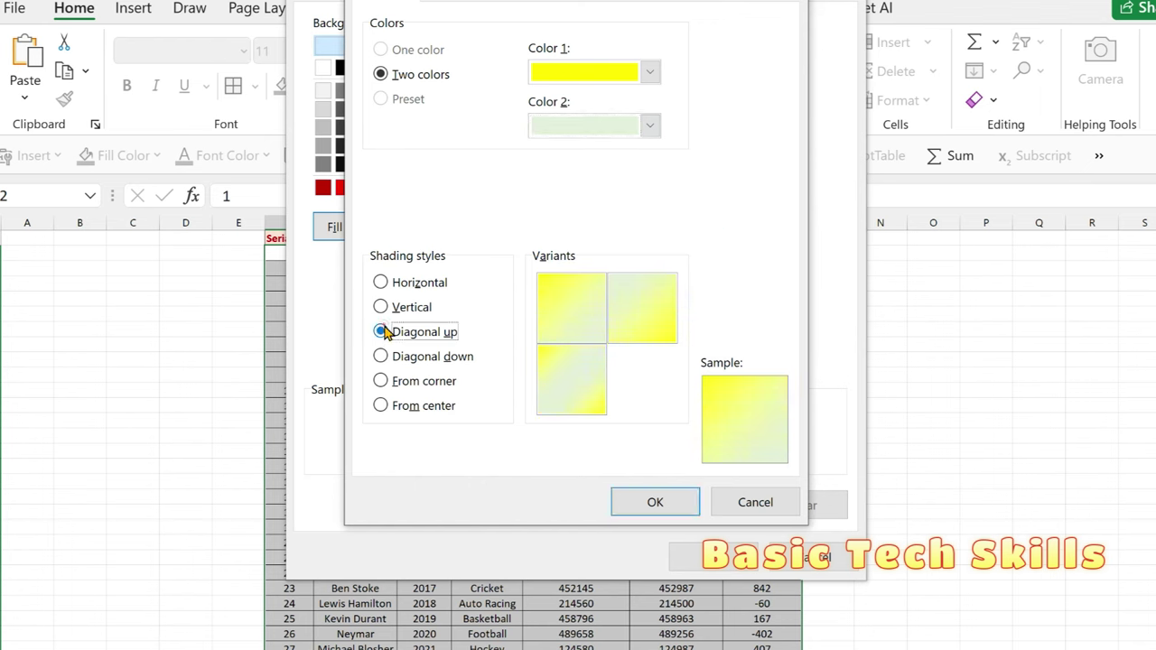
pyautogui.click(381, 357)
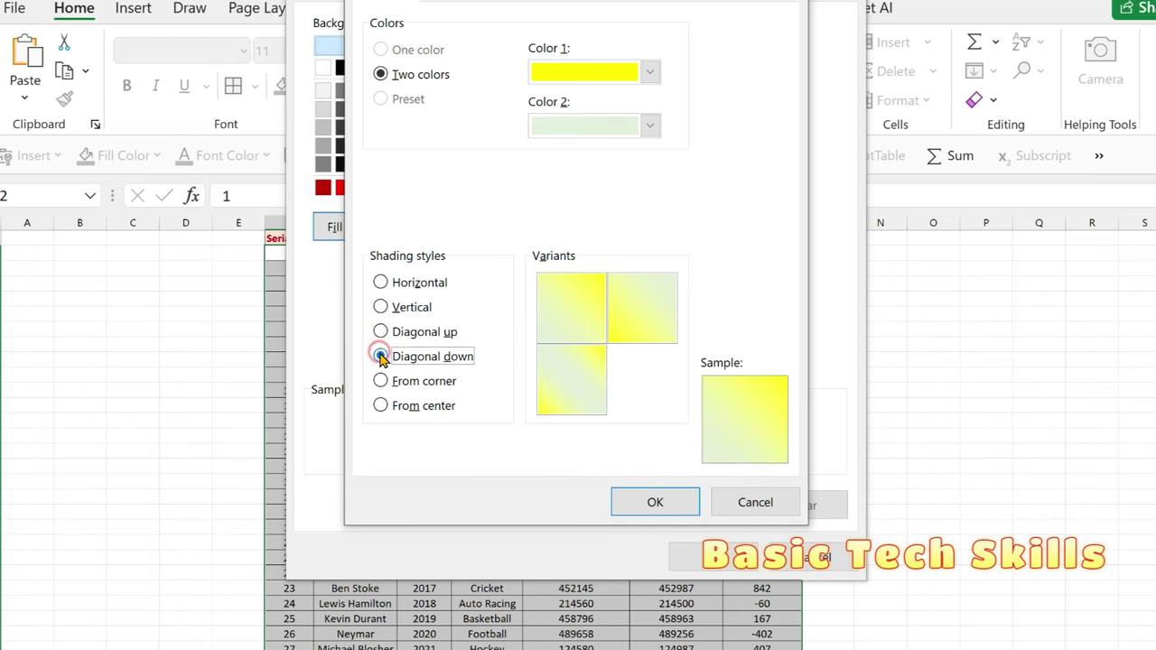
pyautogui.click(670, 503)
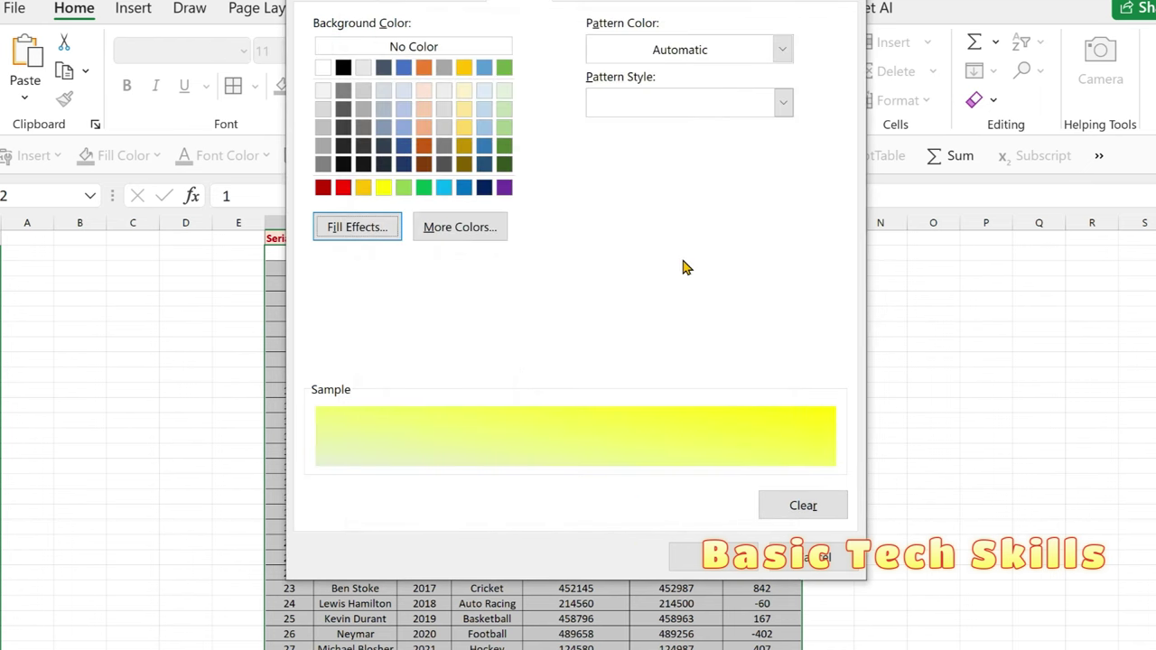
pyautogui.click(727, 558)
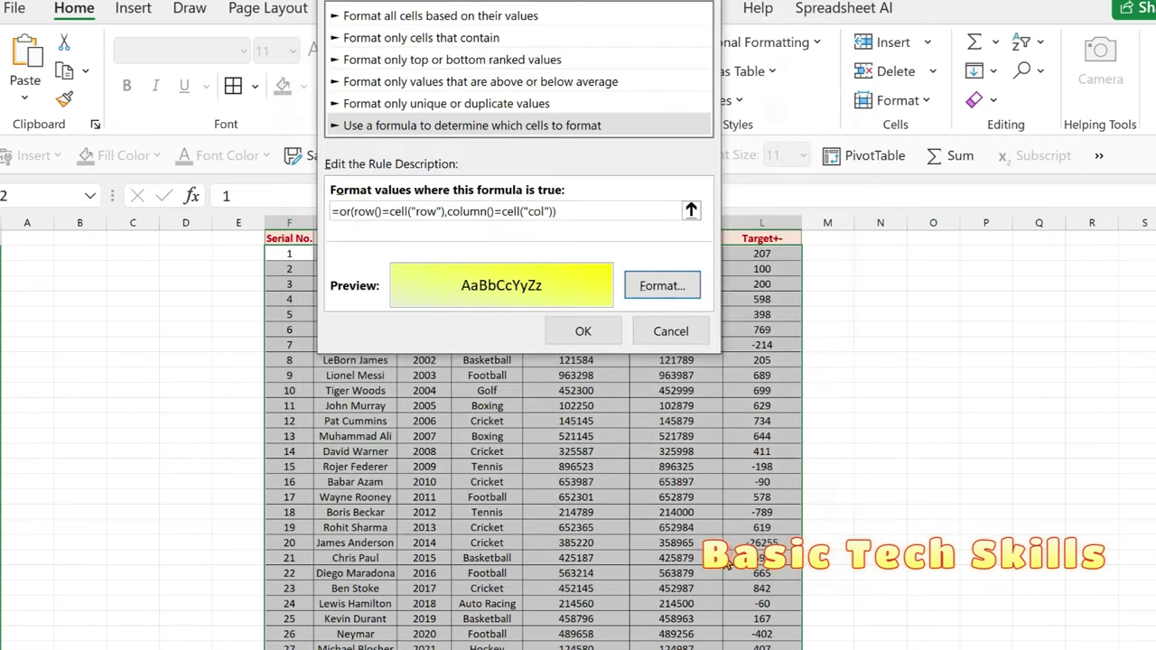
pyautogui.click(583, 332)
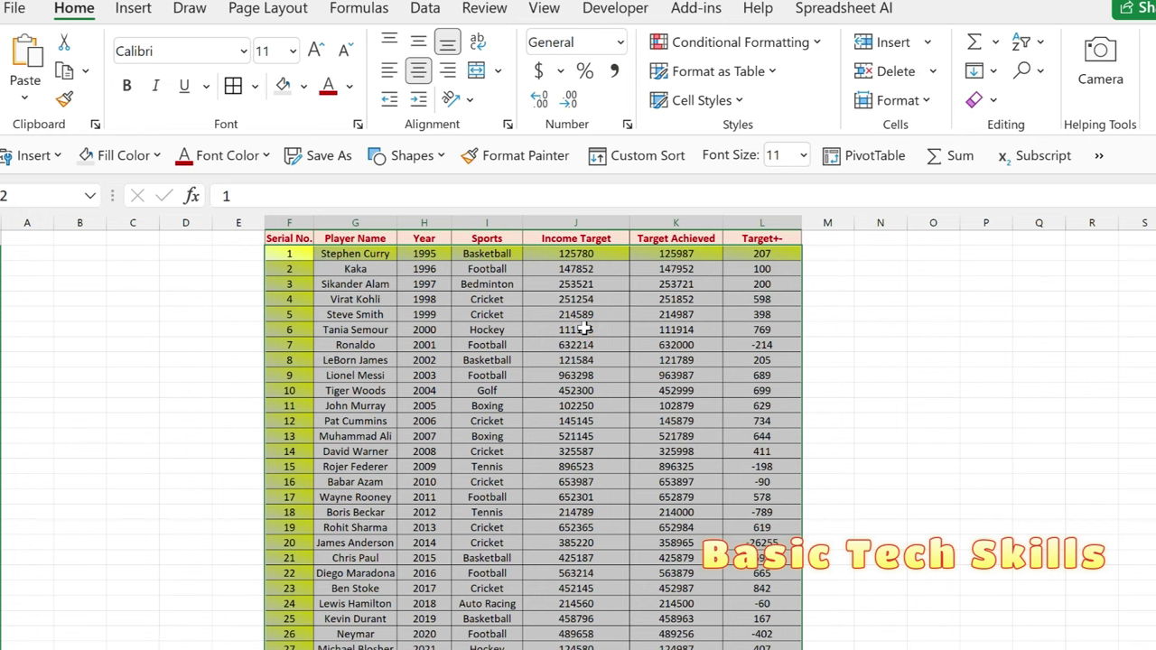
# Open Manage Rules to see the yellow rule covering =$F$2:$L$43, and begin a new rule.
pyautogui.click(818, 46)
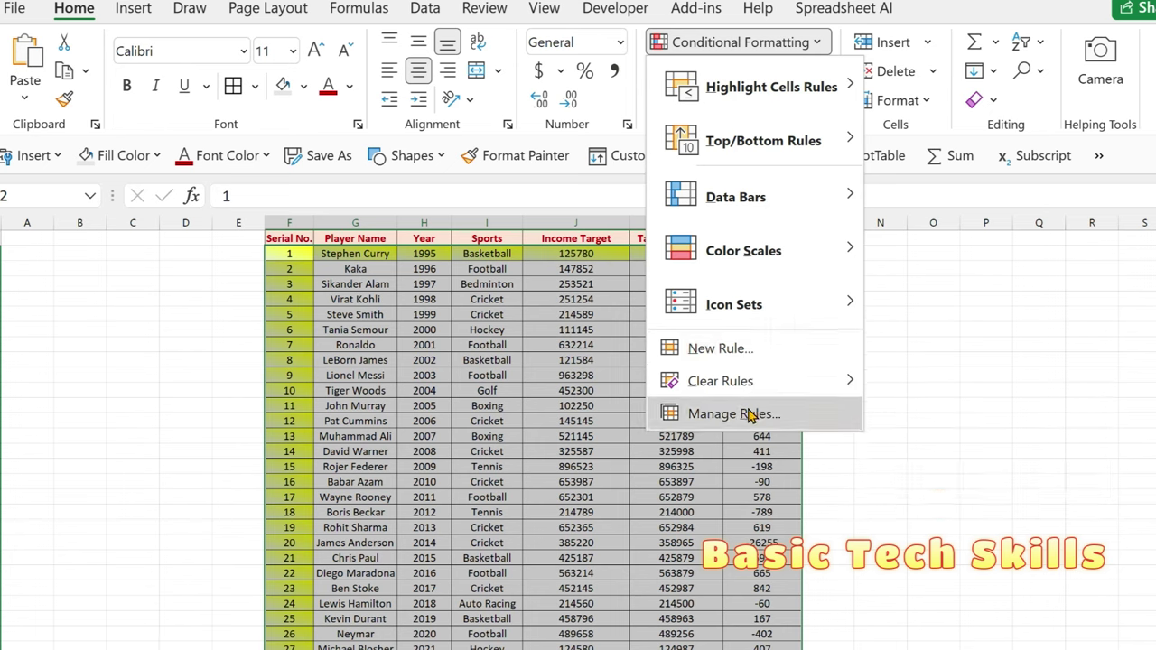
pyautogui.click(749, 415)
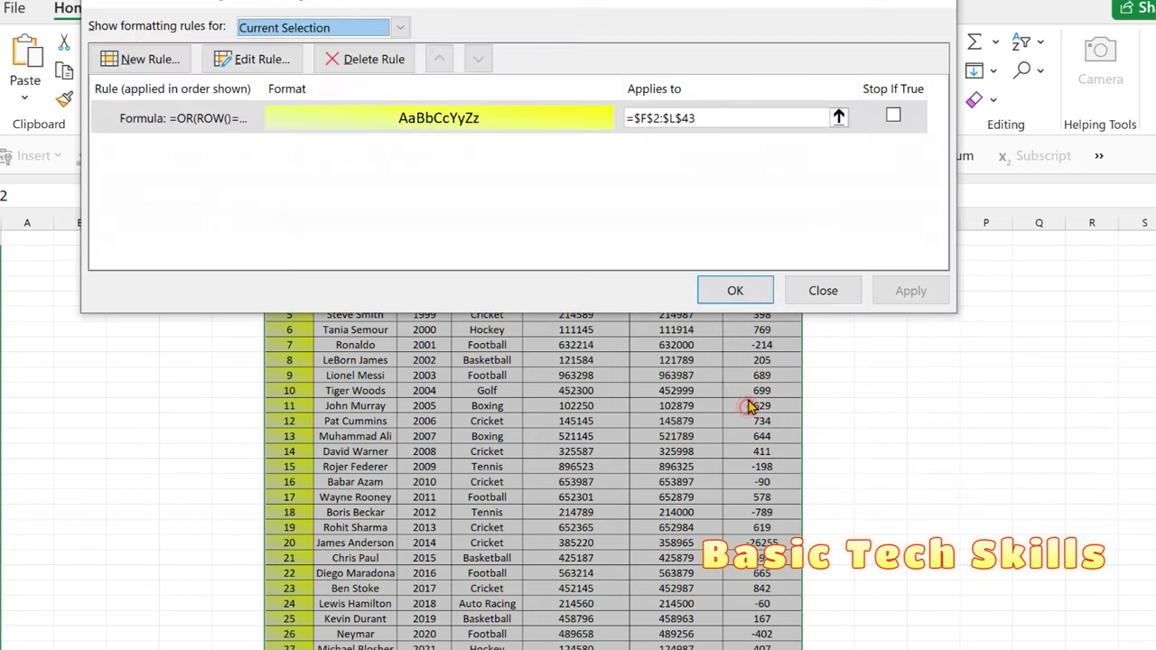
pyautogui.click(149, 61)
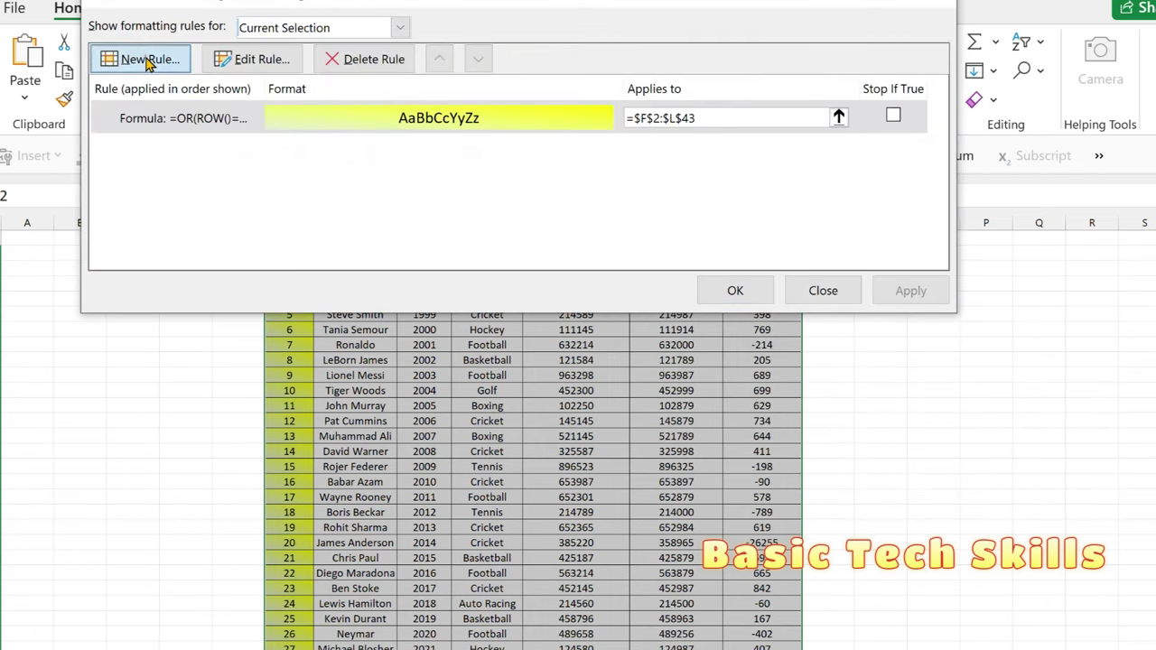
# Enter the formula =and(row()=cell("row"),column()=cell("col")) by pasting the OR formula and replacing OR.
pyautogui.click(348, 127)
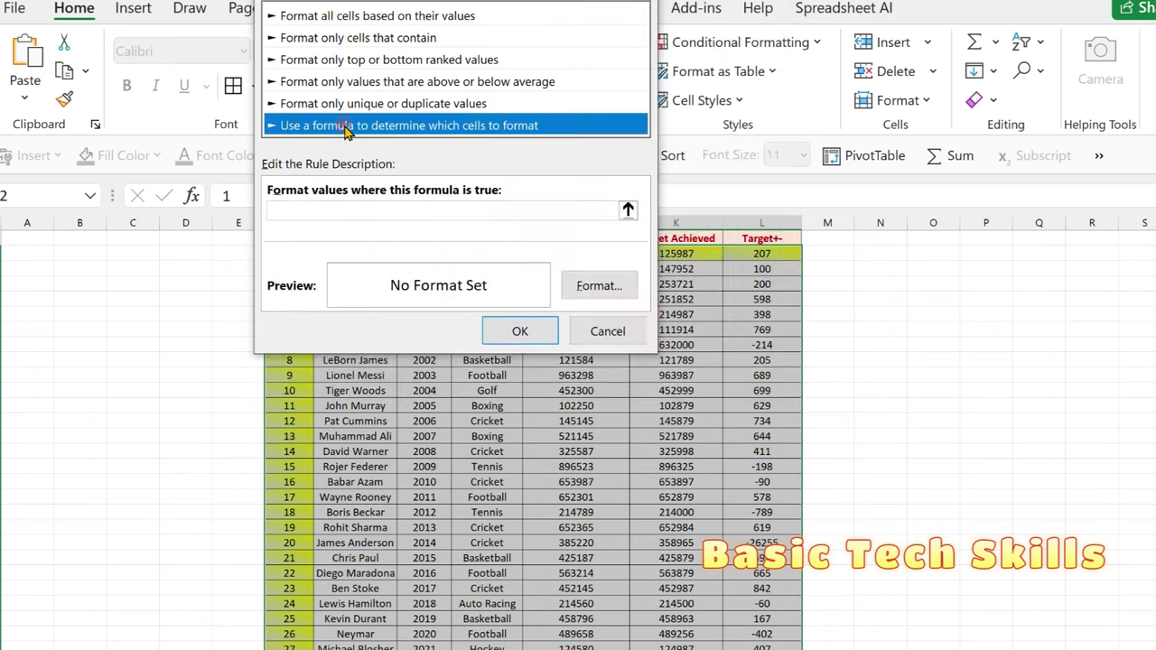
pyautogui.click(313, 210)
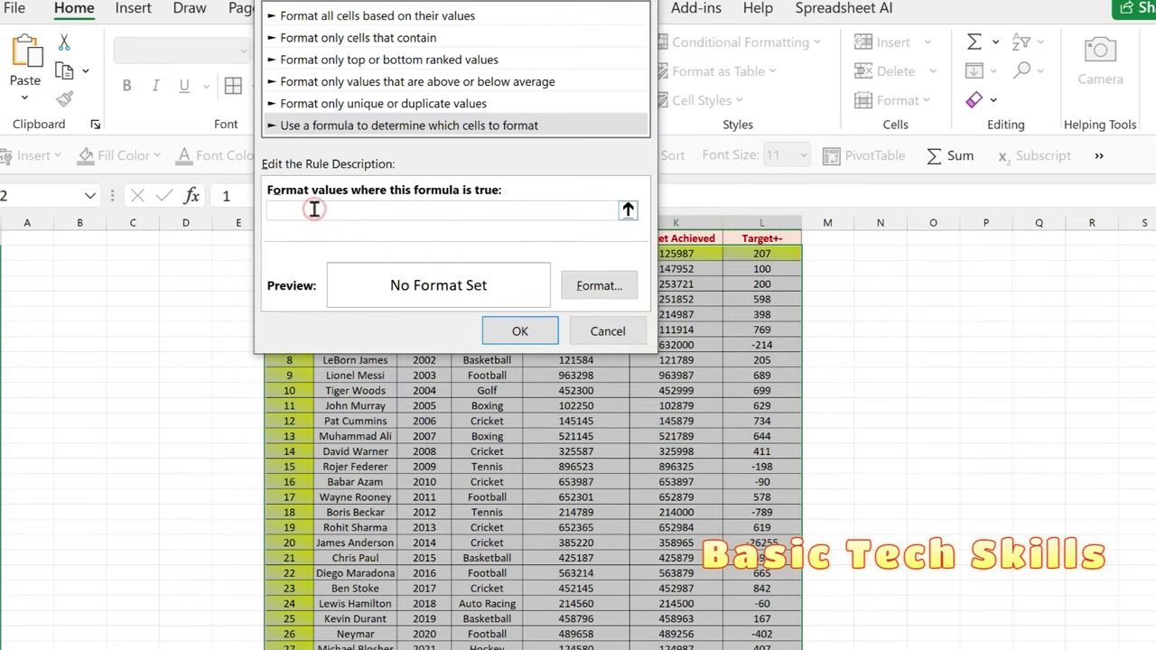
pyautogui.write('=OR(ROW()=CELL("row"),COLUMN()=CELL("col"))')
pyautogui.click(287, 210)
pyautogui.press('BackSpace')
pyautogui.press('BackSpace')
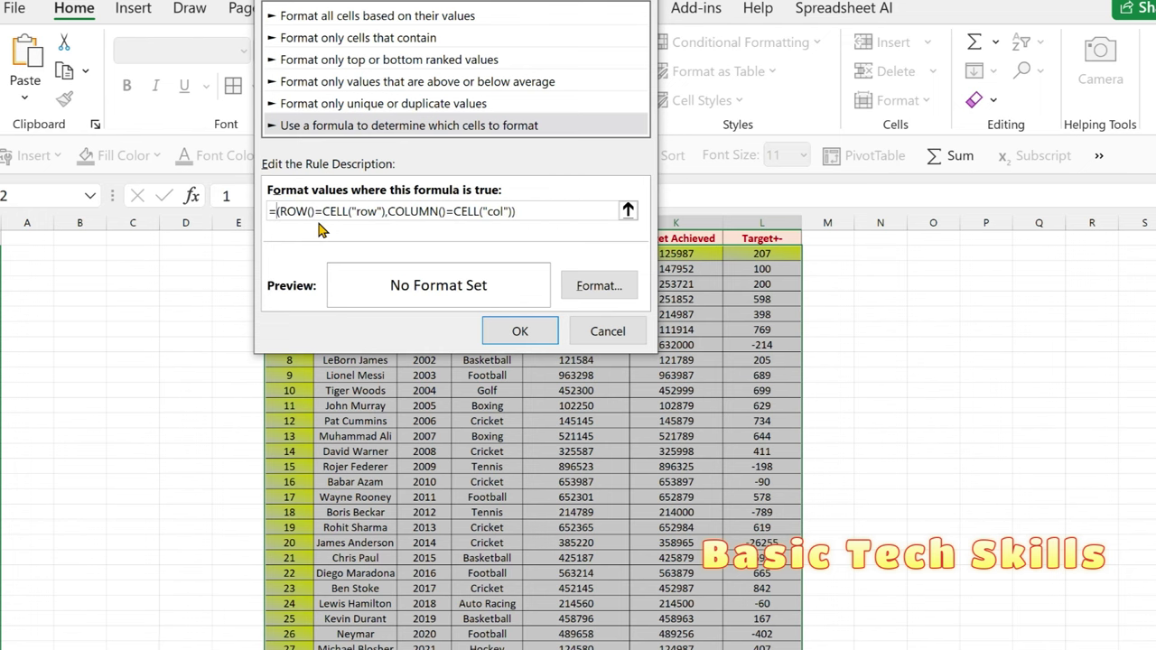
pyautogui.write('and')
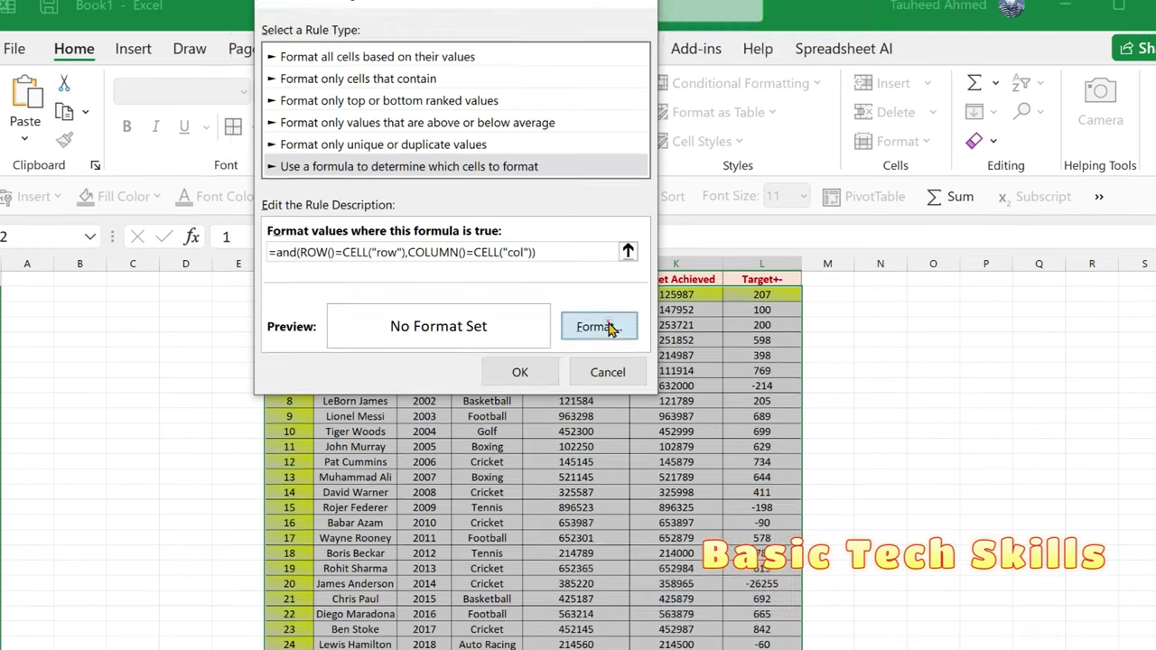
# Give the AND rule a diagonal-up red-to-light-yellow gradient fill and save it.
pyautogui.click(609, 330)
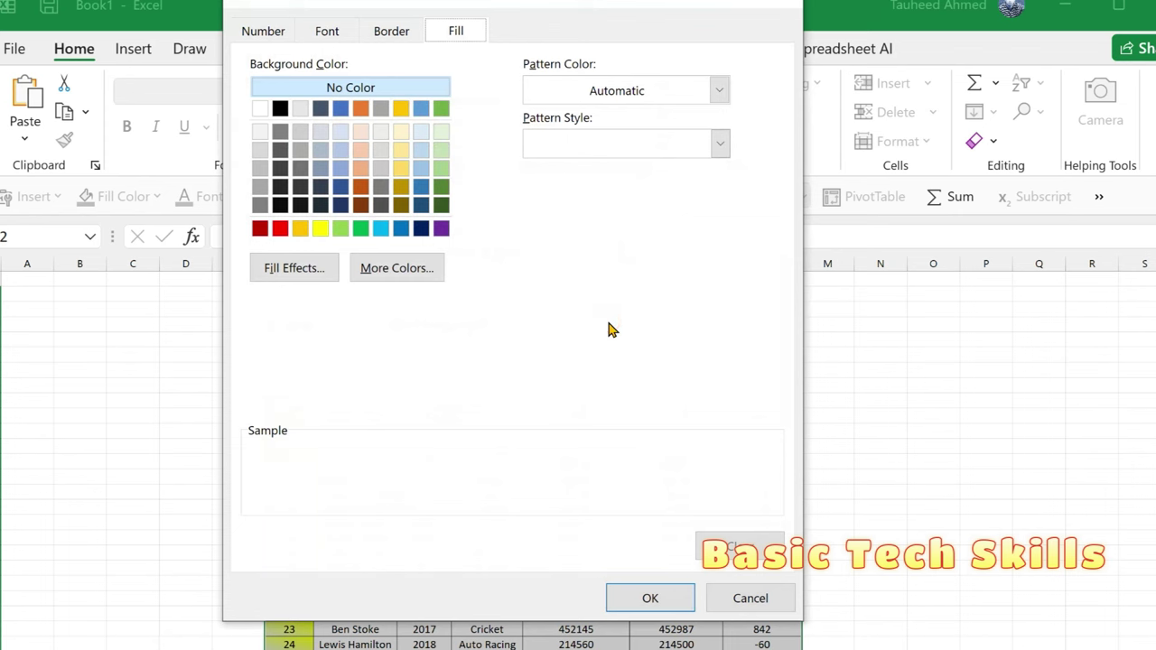
pyautogui.click(301, 271)
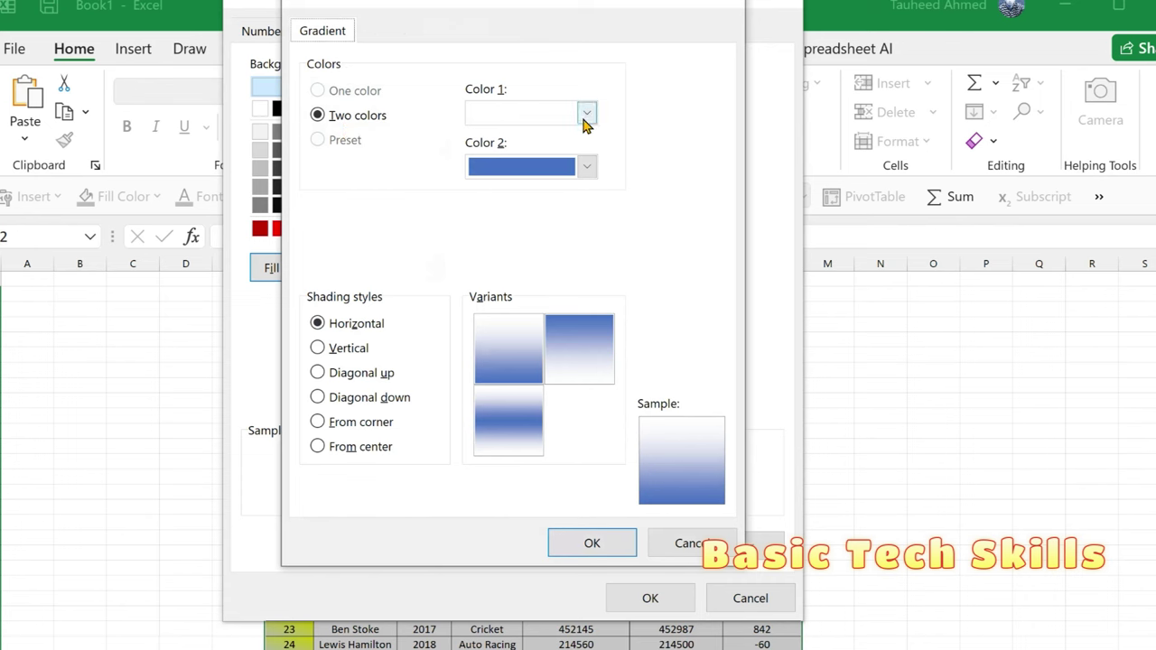
pyautogui.click(588, 113)
pyautogui.click(496, 323)
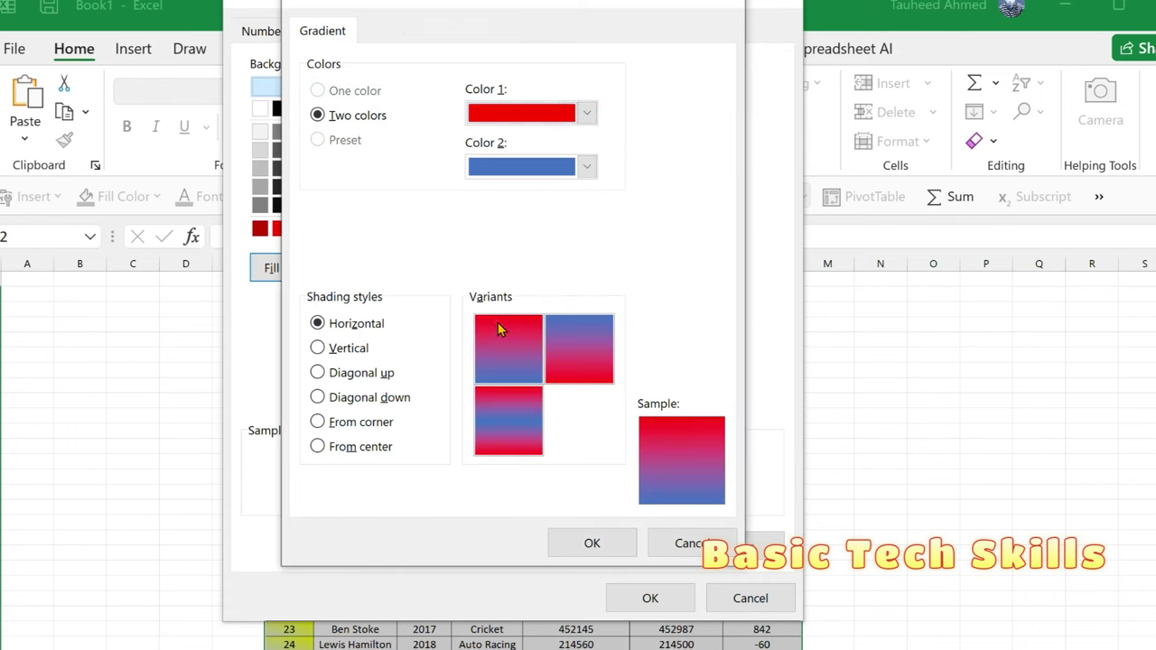
pyautogui.click(586, 167)
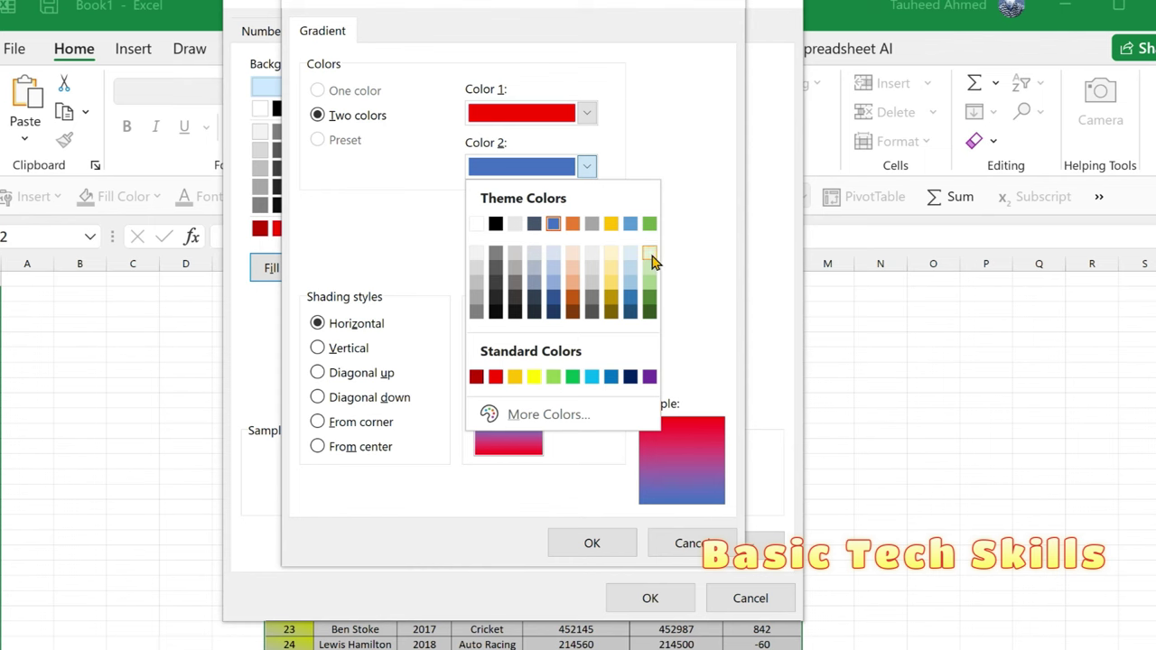
pyautogui.click(611, 266)
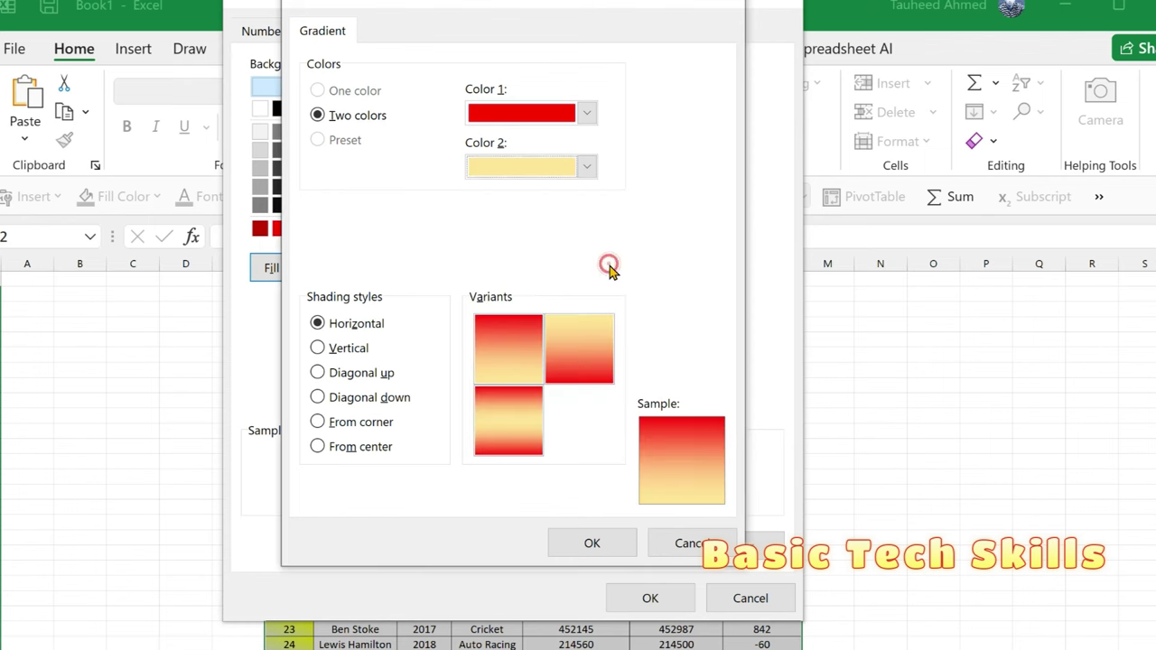
pyautogui.click(586, 165)
pyautogui.click(586, 165)
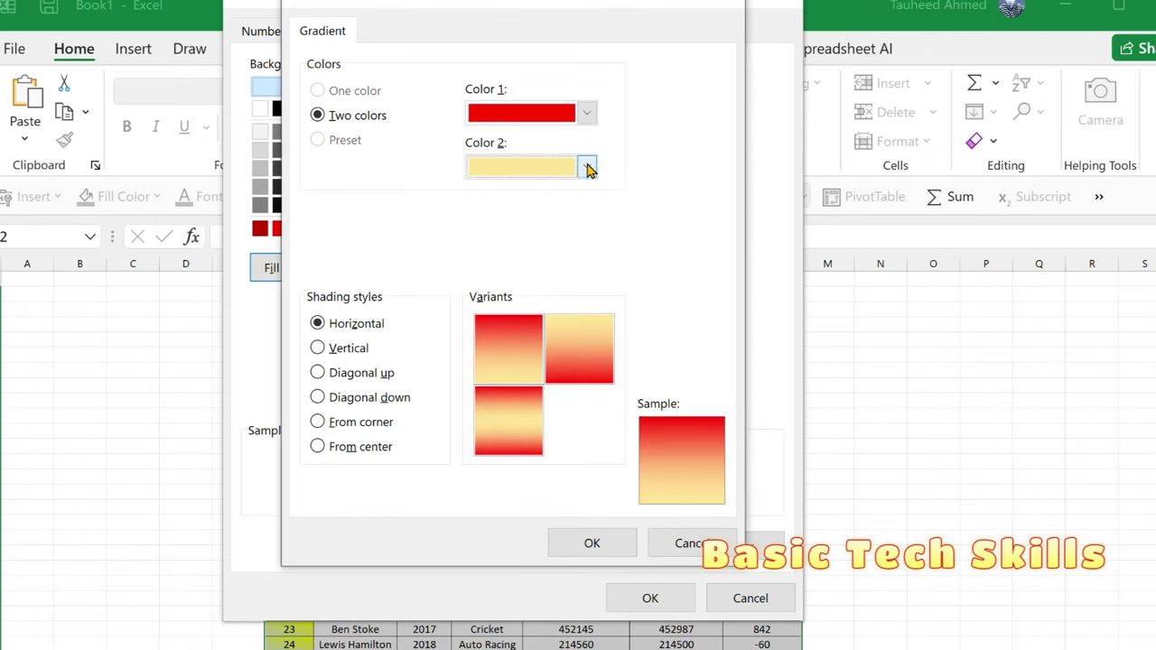
pyautogui.click(321, 373)
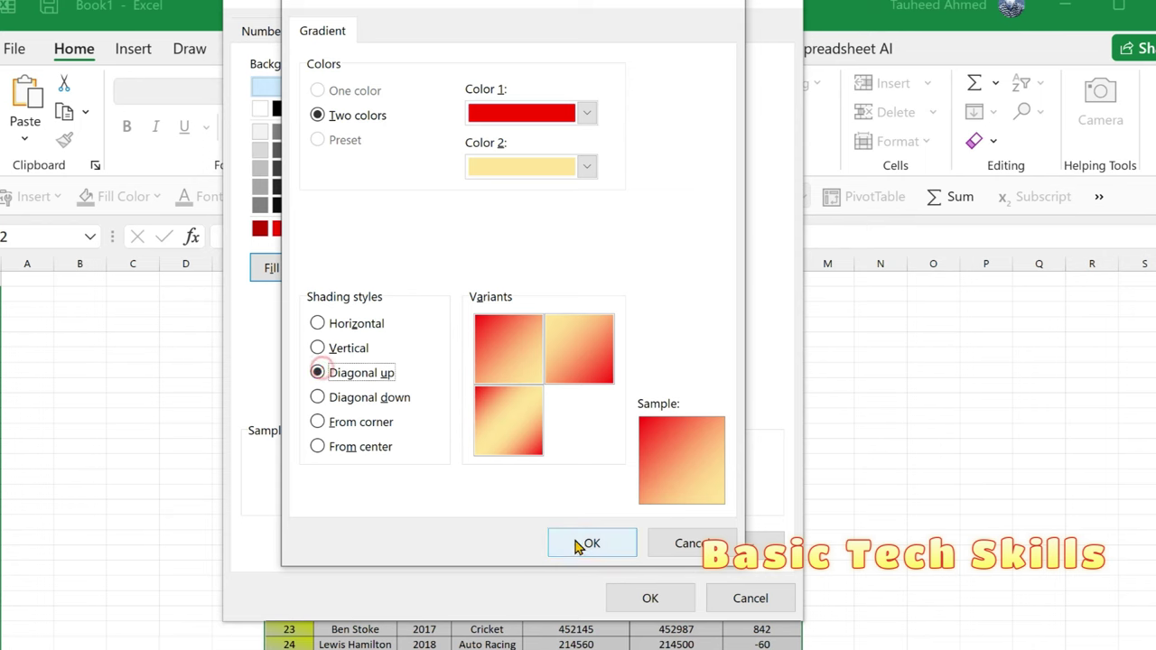
pyautogui.click(582, 541)
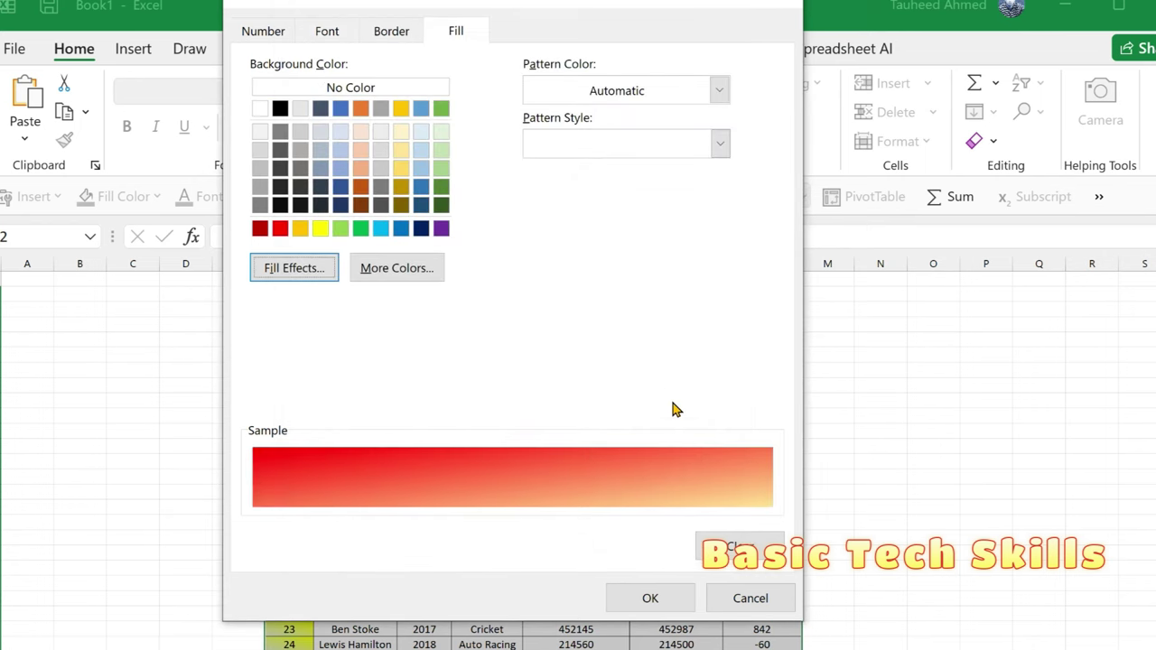
pyautogui.click(650, 598)
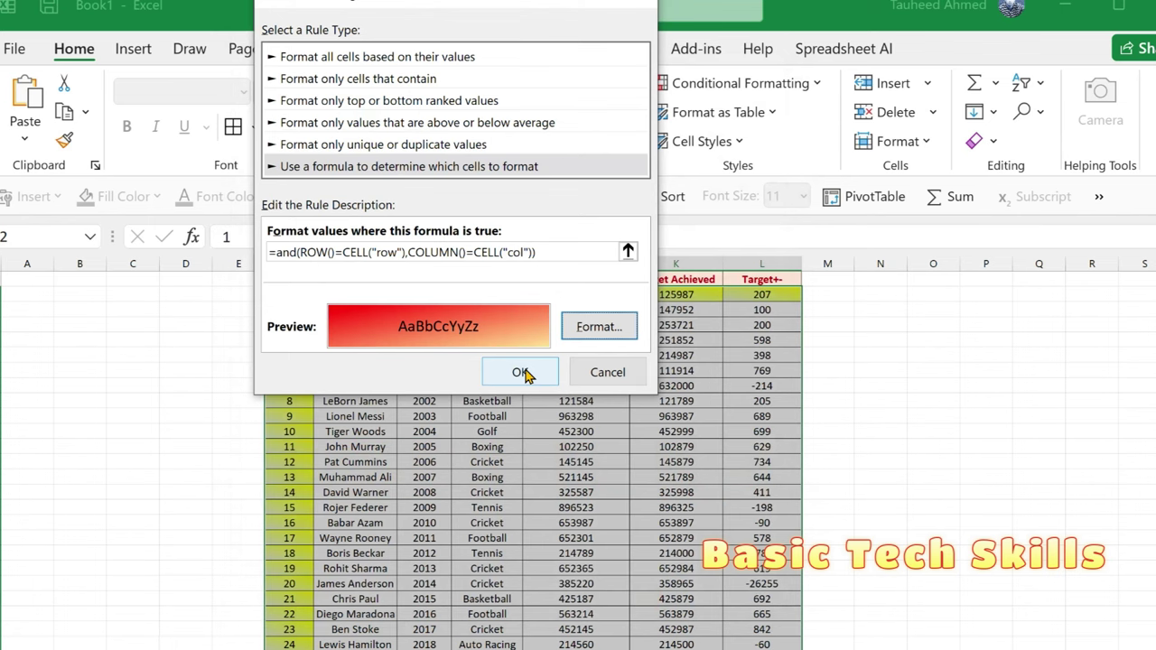
pyautogui.click(523, 373)
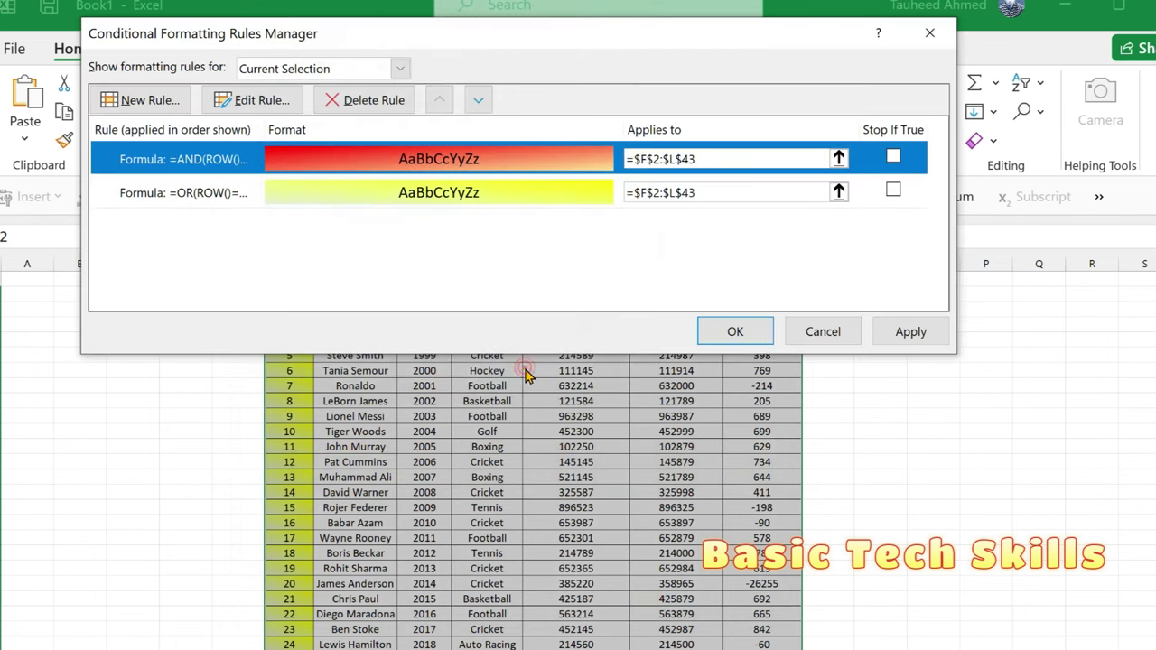
# Apply both rules and move down the table, checking the red active cell with yellow row and column.
pyautogui.click(747, 333)
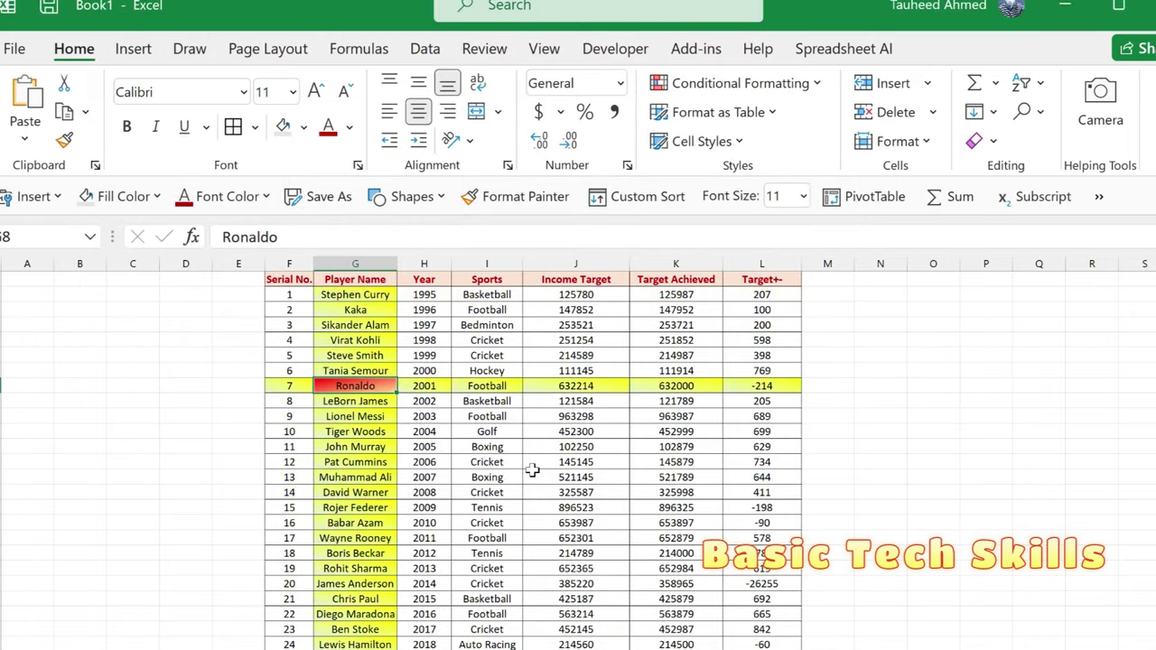
pyautogui.press('Down')
pyautogui.press('Down')
pyautogui.press('Down')
pyautogui.press('Right')
pyautogui.press('Right')
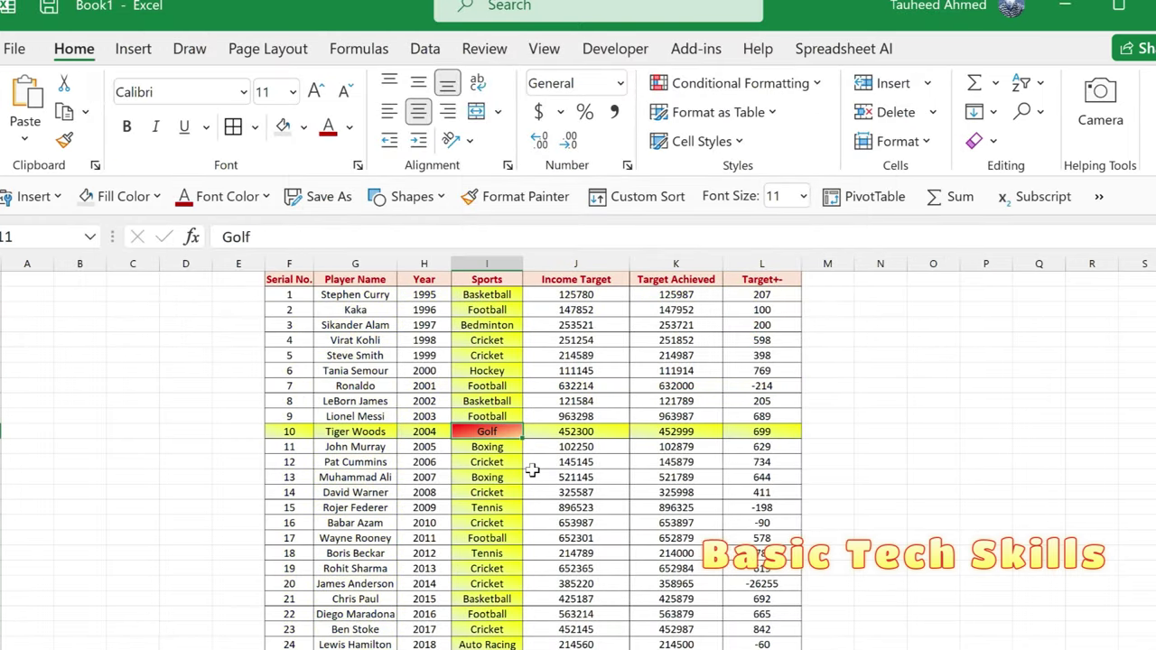
pyautogui.press('Right')
pyautogui.press('Down')
pyautogui.press('Down')
pyautogui.press('Down')
pyautogui.press('Down')
pyautogui.press('Down')
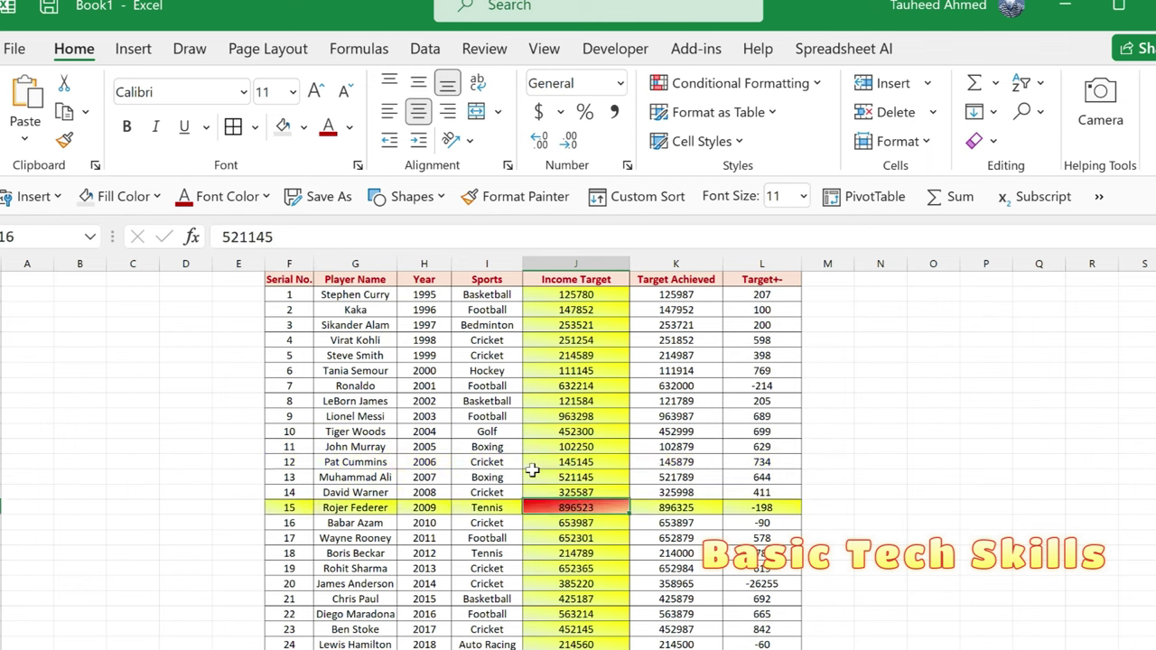
pyautogui.press('Down')
pyautogui.press('Left')
pyautogui.press('Down')
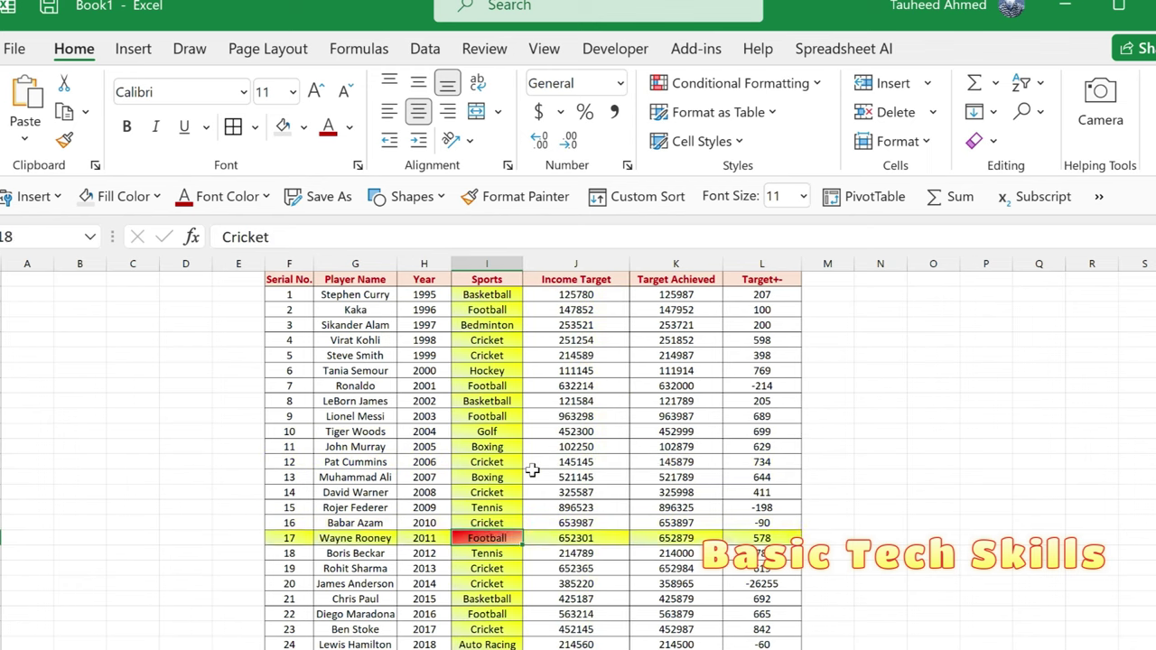
# Continue stepping through columns H to J, ending on the 2009 year cell.
pyautogui.press('Down')
pyautogui.press('Left')
pyautogui.press('Left')
pyautogui.press('Left')
pyautogui.press('Right')
pyautogui.press('Right')
pyautogui.press('Right')
pyautogui.press('Right')
pyautogui.press('Right')
pyautogui.press('Right')
pyautogui.press('Down')
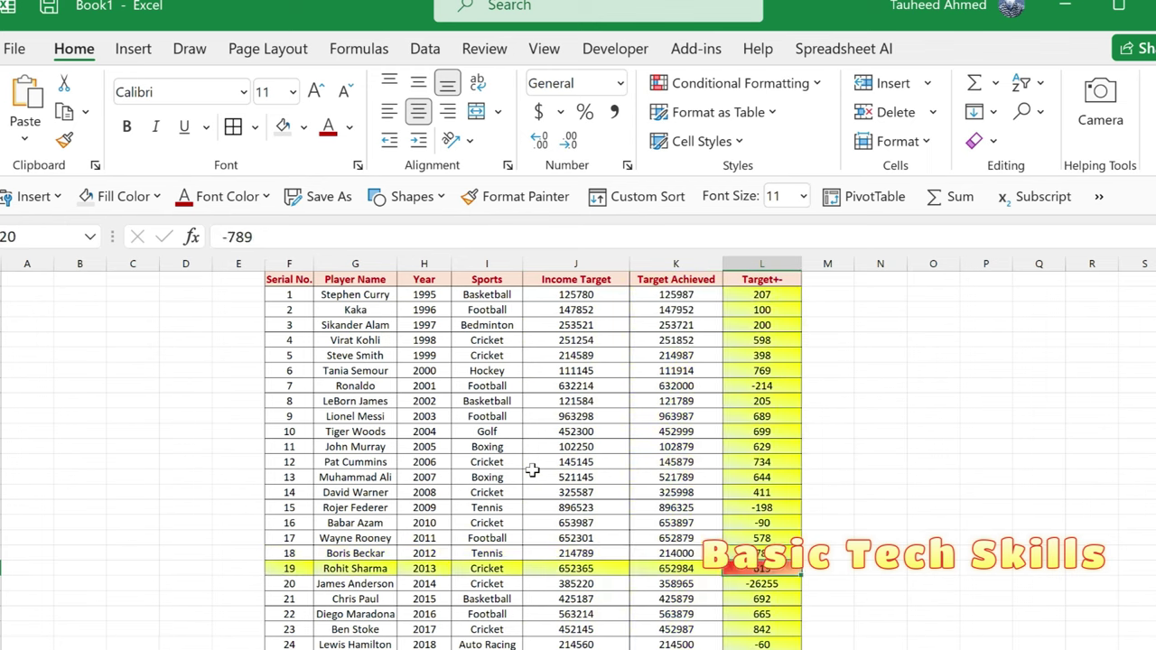
pyautogui.press('Left')
pyautogui.press('Left')
pyautogui.press('Left')
pyautogui.press('Left')
pyautogui.press('Left')
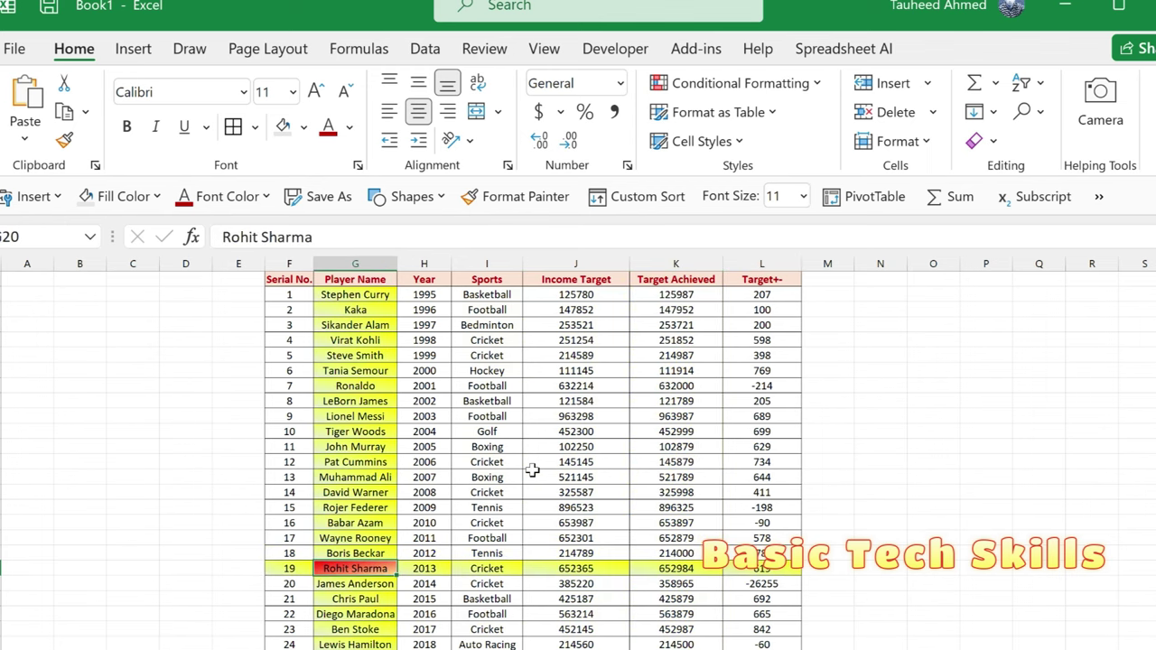
pyautogui.press('Right')
pyautogui.press('Right')
pyautogui.press('Down')
pyautogui.press('Down')
pyautogui.press('Down')
pyautogui.press('Down')
pyautogui.press('Down')
pyautogui.press('Down')
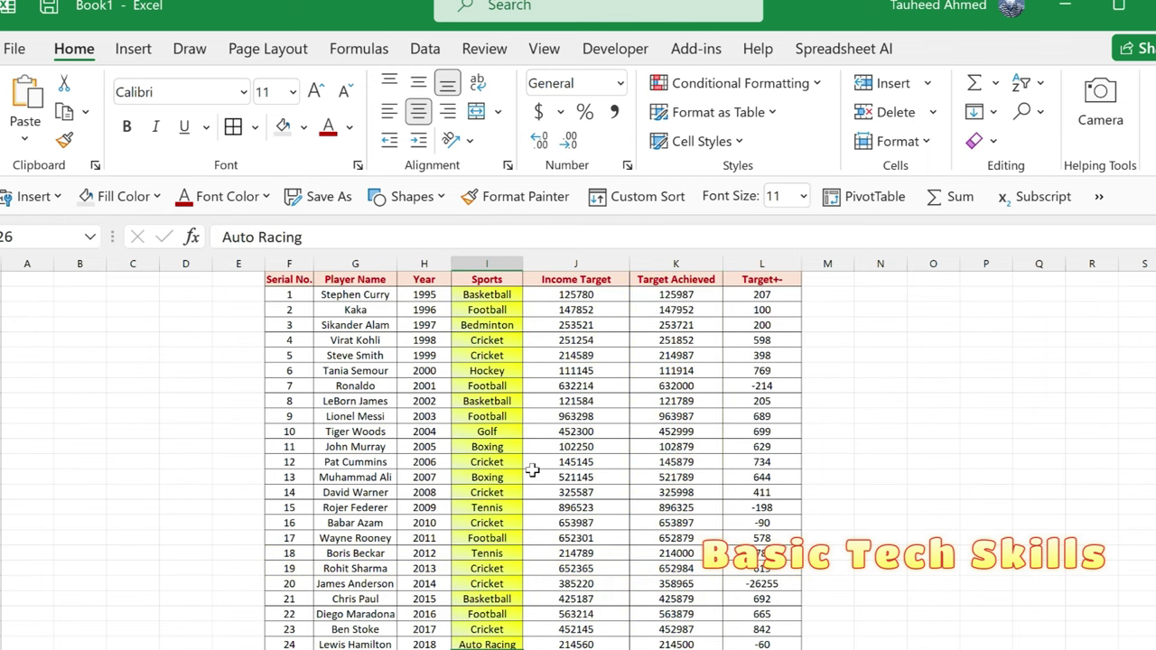
pyautogui.press('Up')
pyautogui.press('Up')
pyautogui.press('Up')
pyautogui.press('Up')
pyautogui.press('Up')
pyautogui.press('Up')
pyautogui.press('Up')
pyautogui.press('Up')
pyautogui.press('Up')
pyautogui.press('Up')
pyautogui.press('Up')
pyautogui.press('Up')
pyautogui.press('Up')
pyautogui.press('Up')
pyautogui.press('Up')
pyautogui.press('Up')
pyautogui.press('Up')
pyautogui.press('Up')
pyautogui.press('Up')
pyautogui.press('Up')
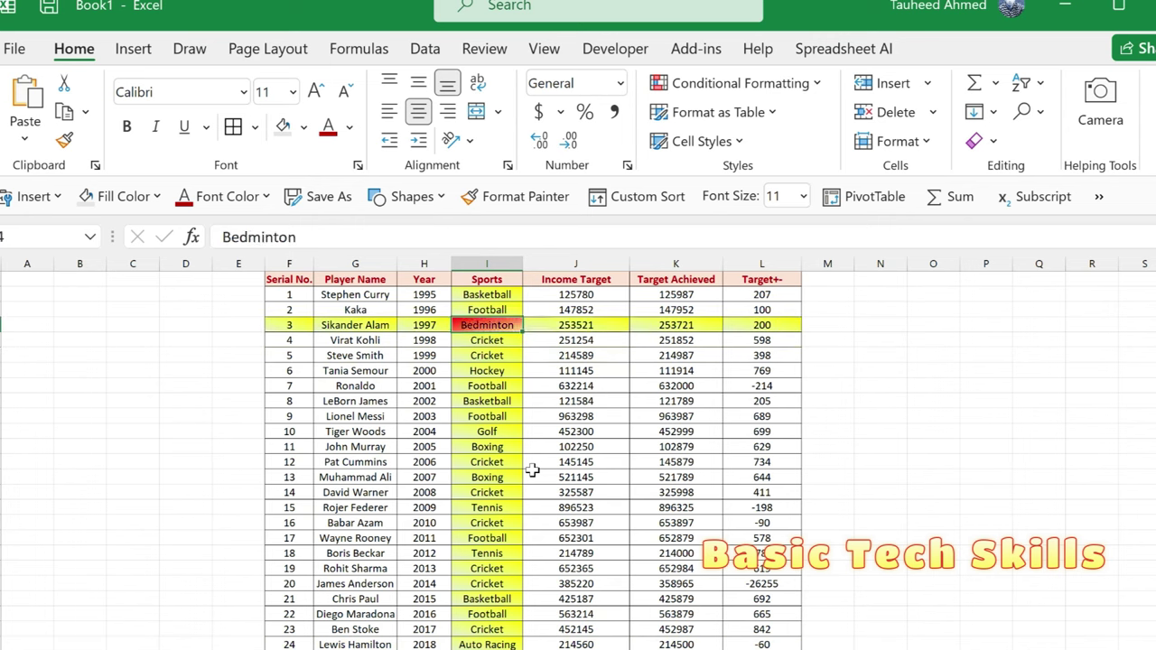
pyautogui.press('Right')
pyautogui.press('Down')
pyautogui.press('Down')
pyautogui.press('Down')
pyautogui.press('Down')
pyautogui.press('Down')
pyautogui.press('Down')
pyautogui.press('Down')
pyautogui.press('Down')
pyautogui.press('Down')
pyautogui.press('Down')
pyautogui.press('Down')
pyautogui.press('Down')
pyautogui.press('Left')
pyautogui.press('Left')
pyautogui.press('Left')
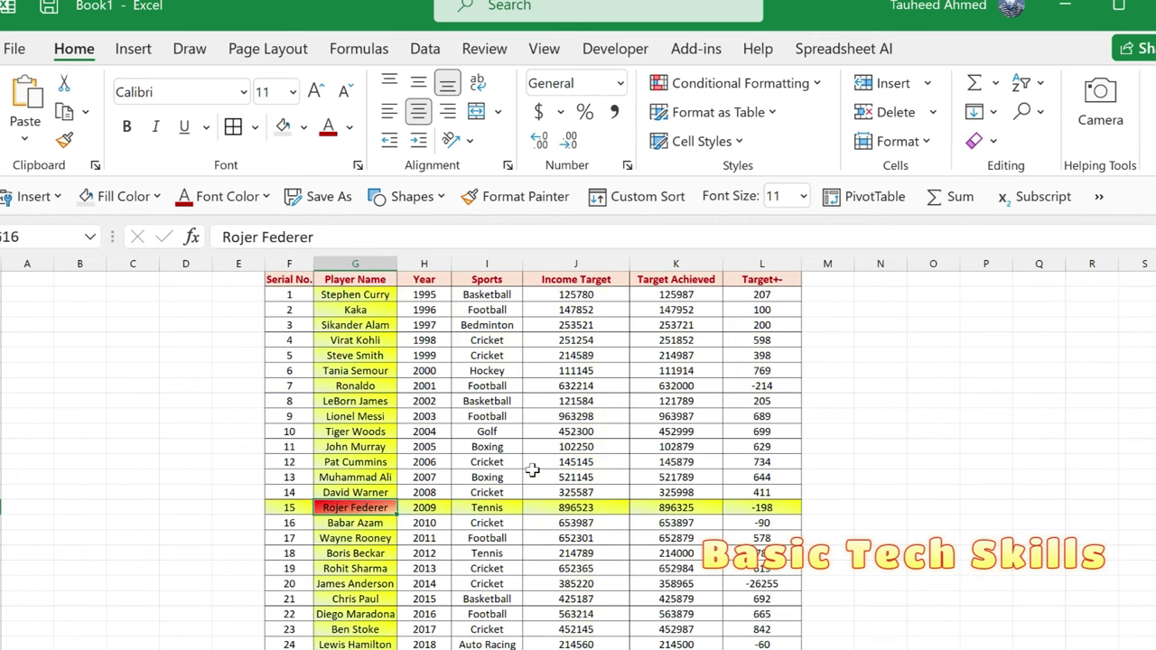
pyautogui.press('Right')
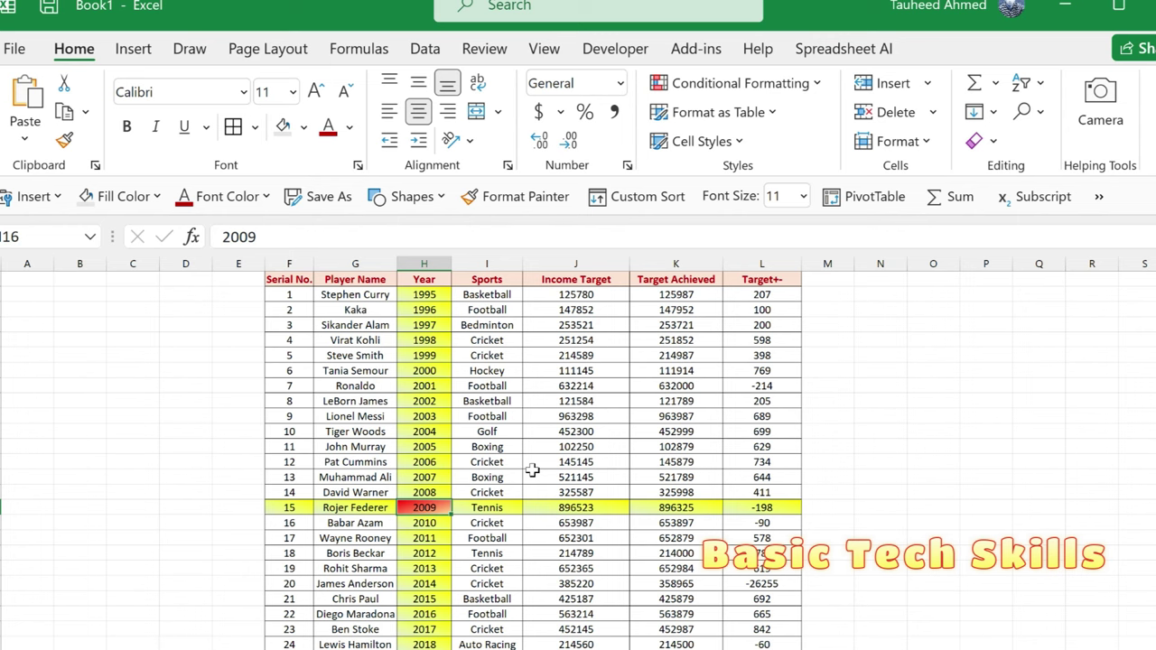